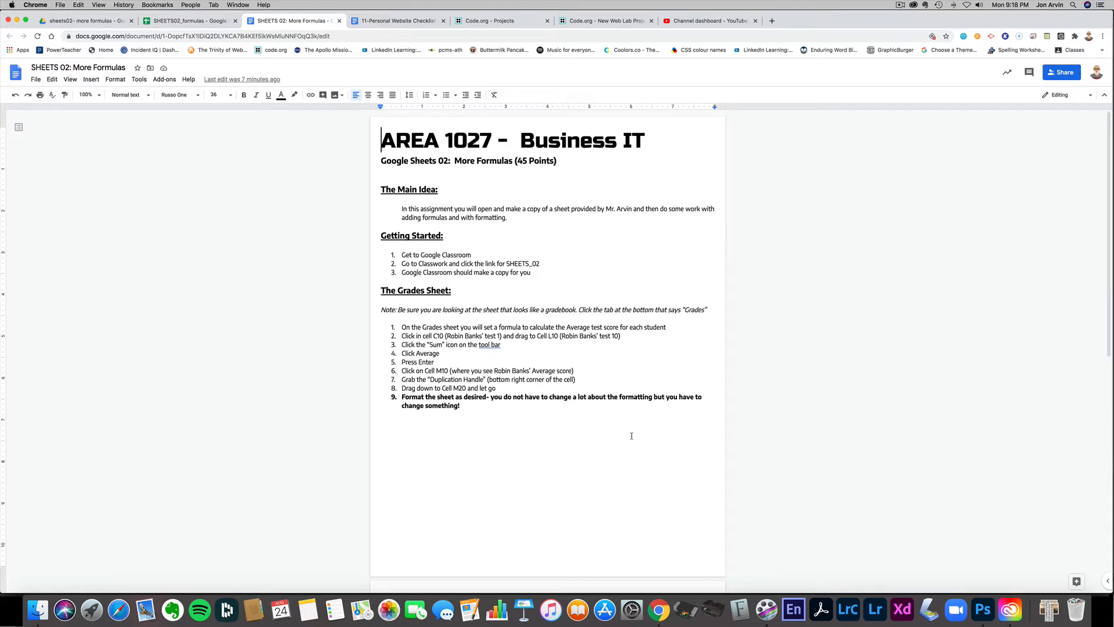
# Read through the assignment instructions for the Grades, Temps and Hoops sheets in the More Formulas document
pyautogui.scroll(-5, 632, 436)
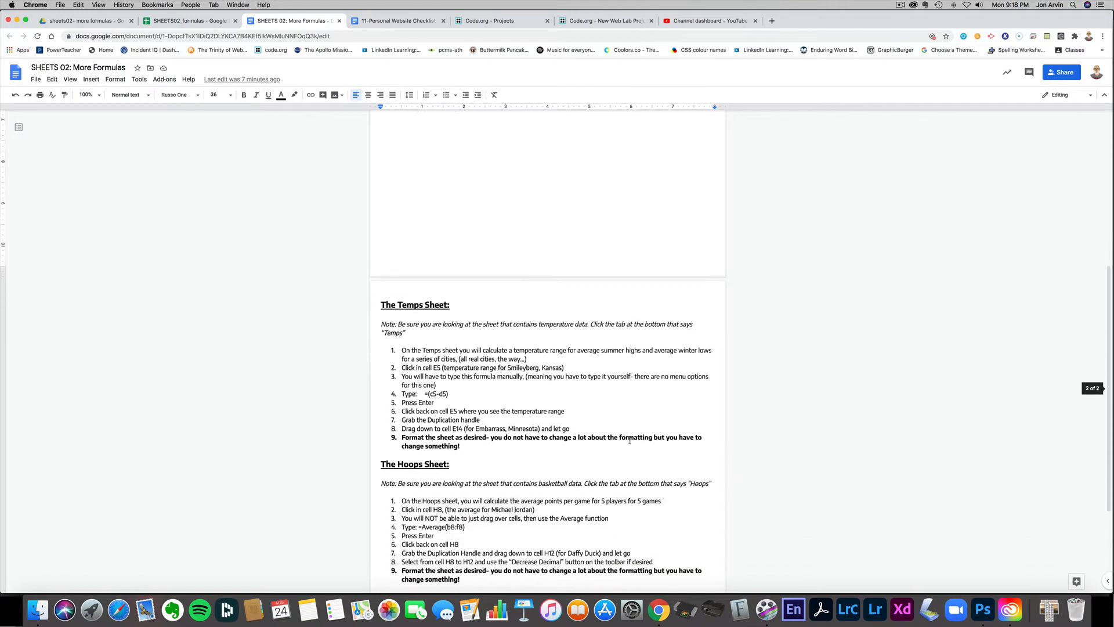
pyautogui.scroll(2, 629, 441)
pyautogui.scroll(-2, 630, 441)
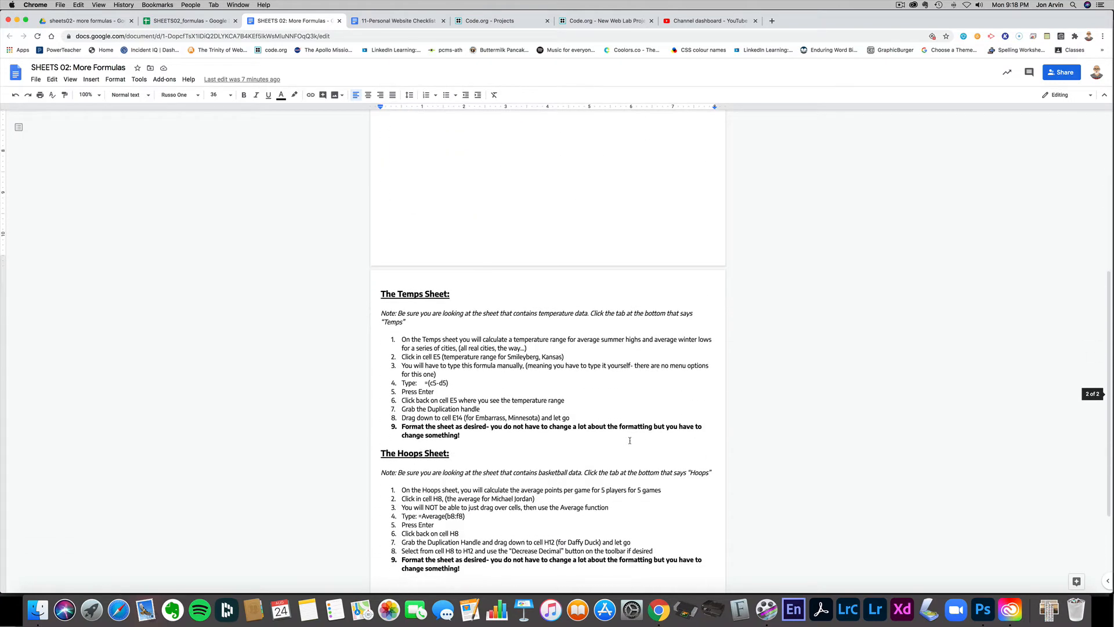
pyautogui.scroll(-3, 630, 440)
pyautogui.scroll(4, 622, 438)
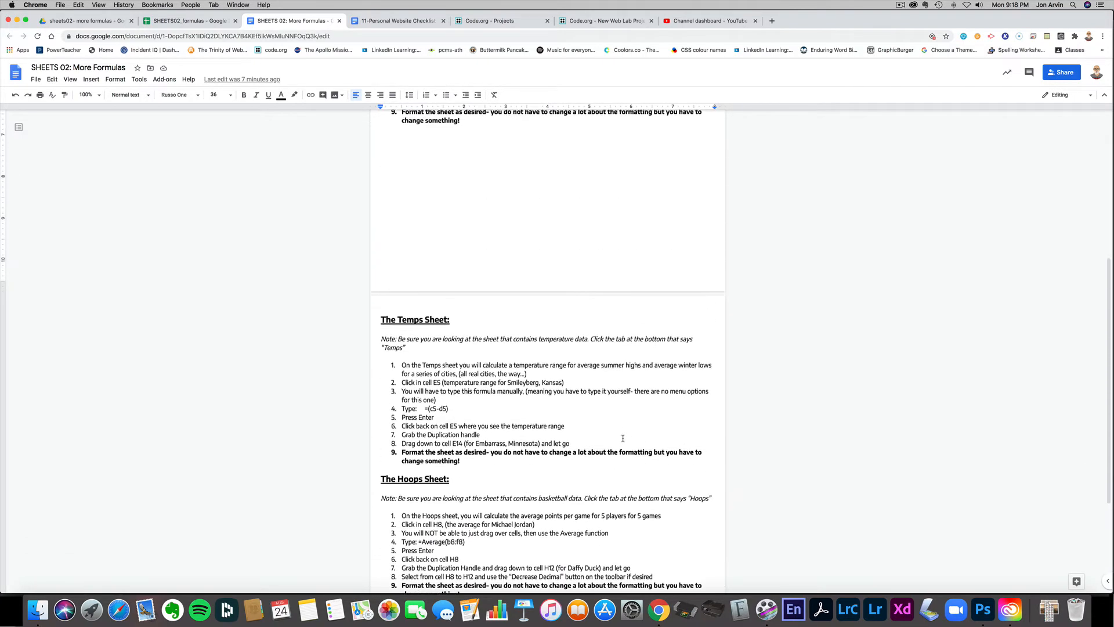
pyautogui.scroll(10, 623, 438)
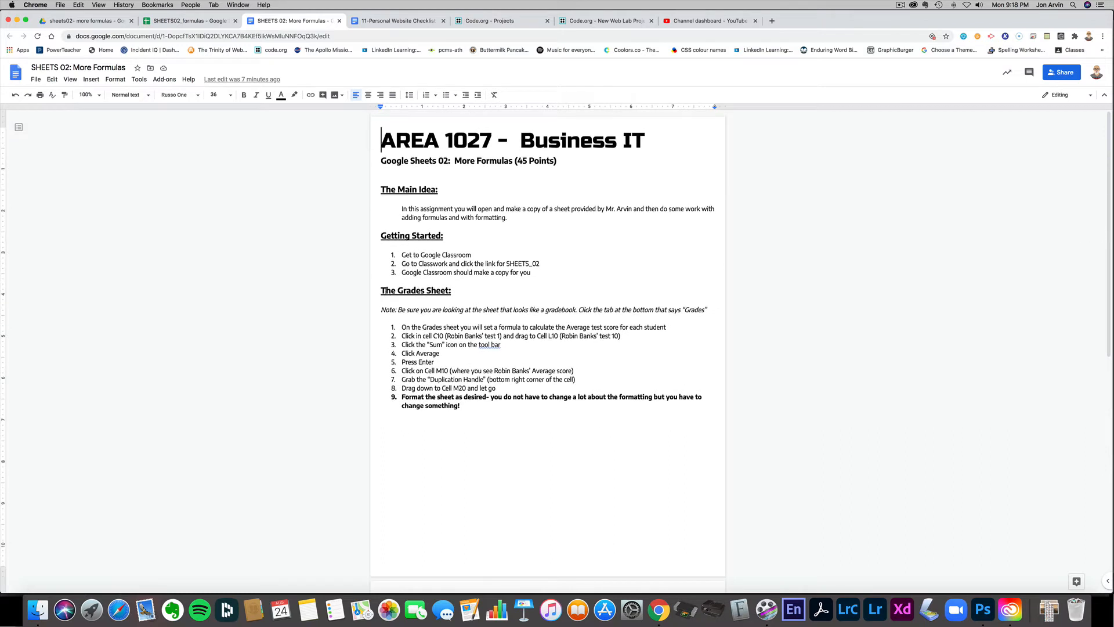
pyautogui.moveTo(382, 291); pyautogui.dragTo(448, 291)
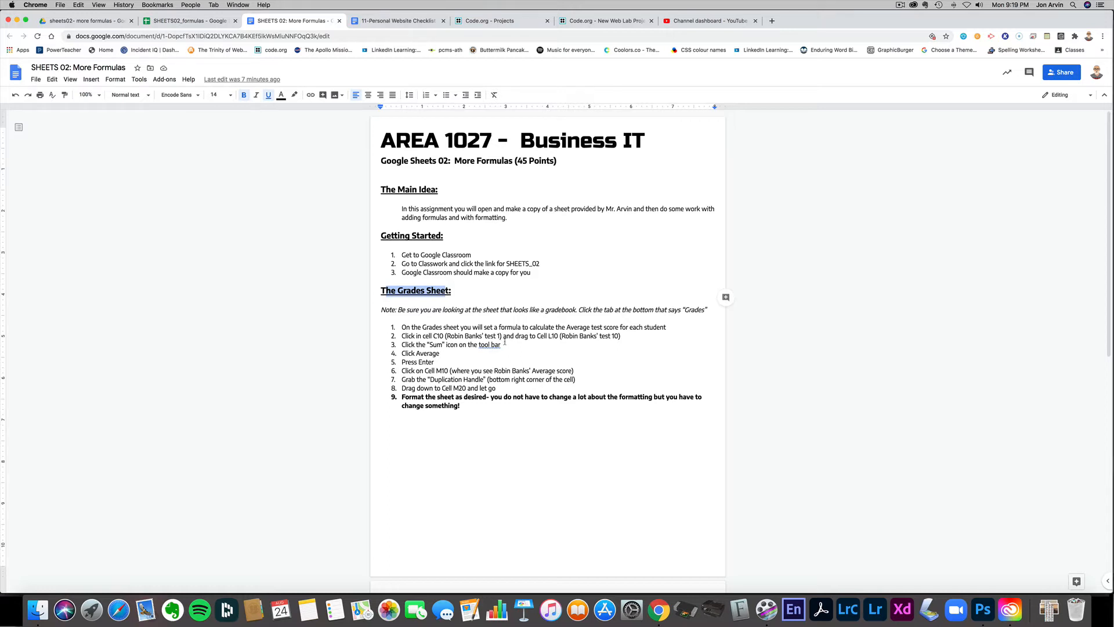
pyautogui.scroll(-2, 499, 347)
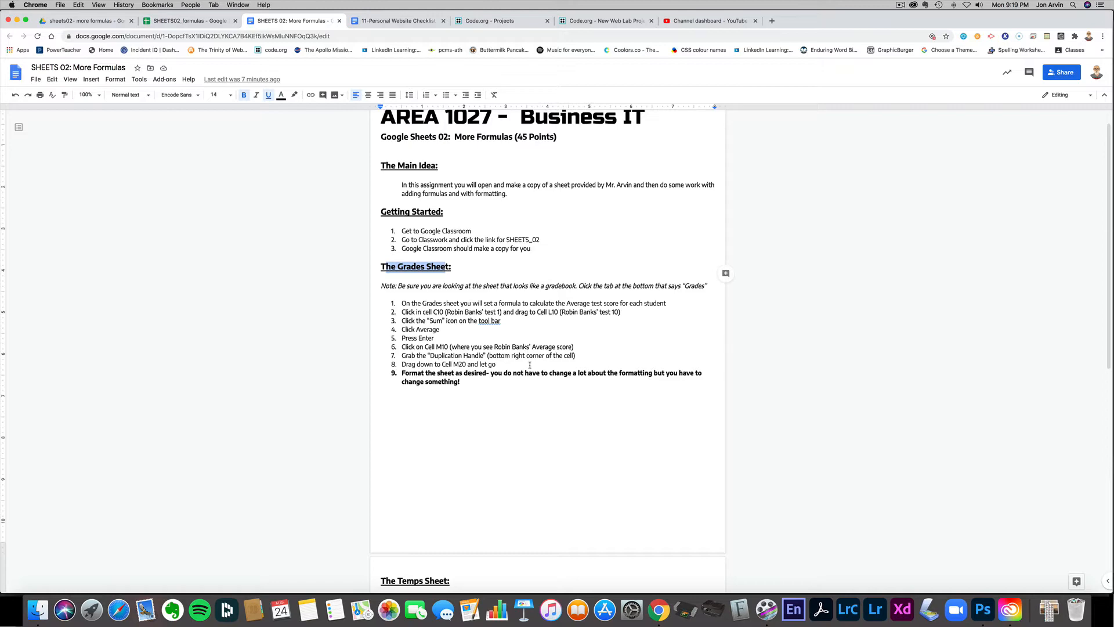
pyautogui.scroll(-8, 546, 368)
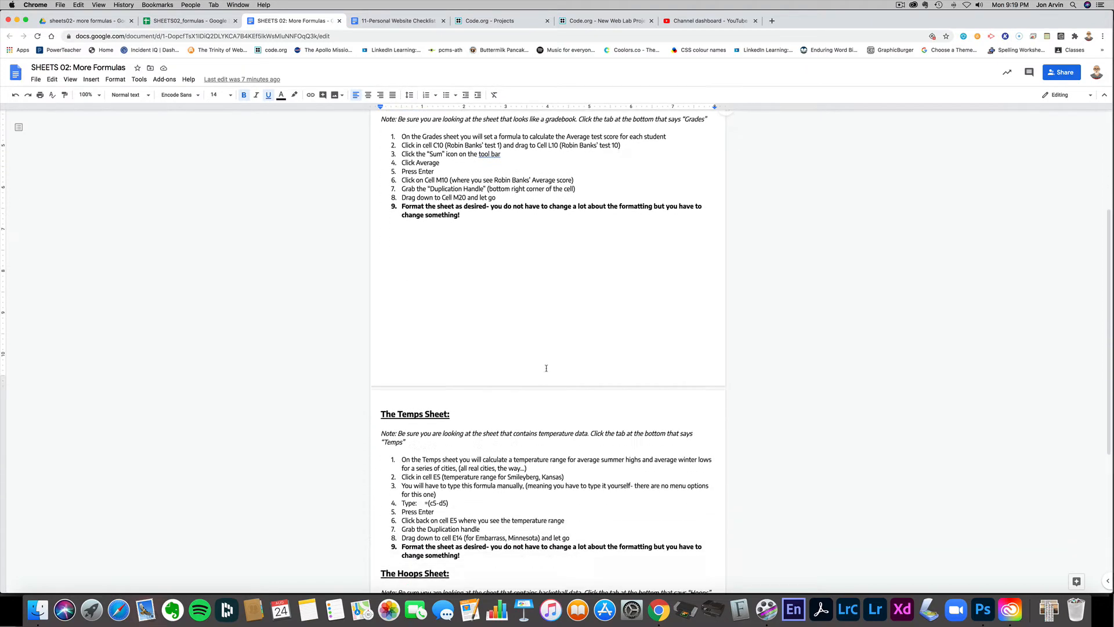
pyautogui.moveTo(398, 354); pyautogui.dragTo(440, 351)
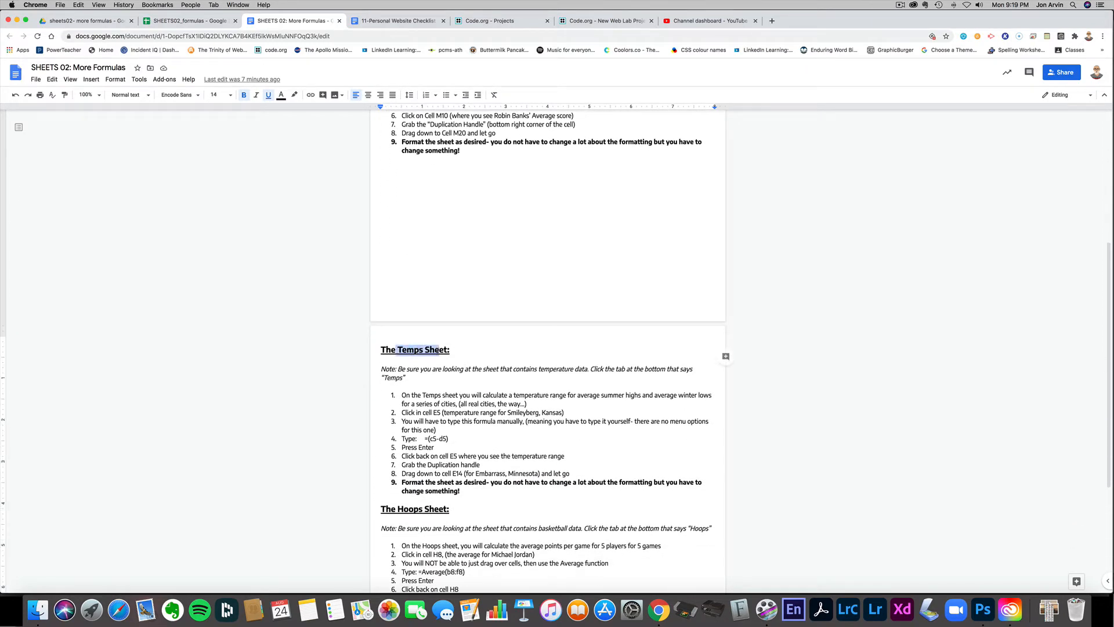
pyautogui.scroll(-5, 506, 379)
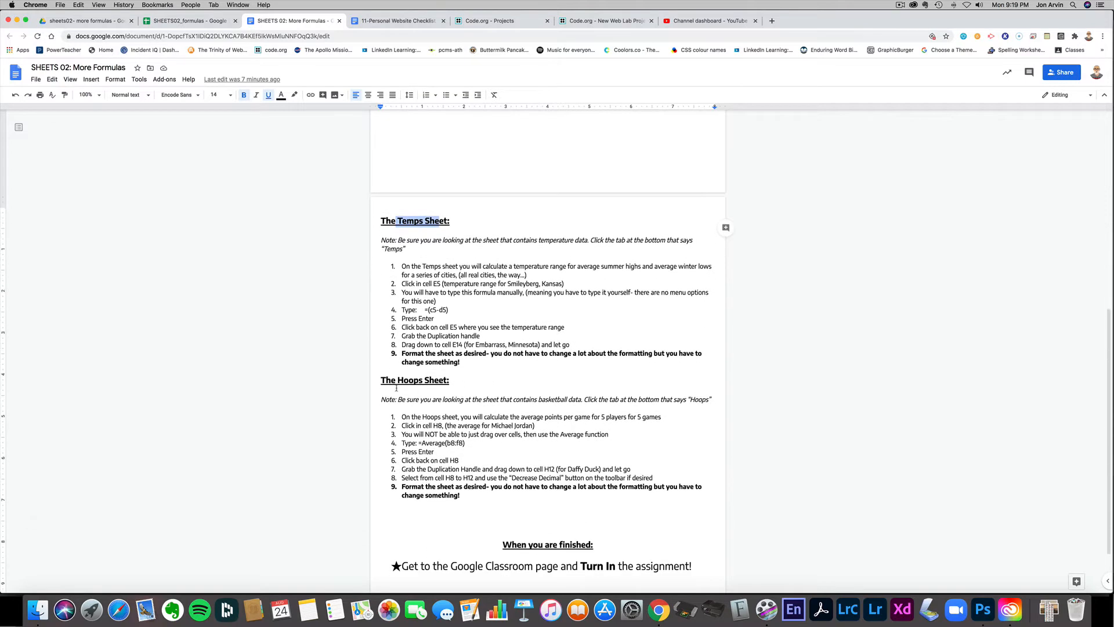
pyautogui.click(392, 381)
pyautogui.moveTo(392, 381); pyautogui.dragTo(449, 381)
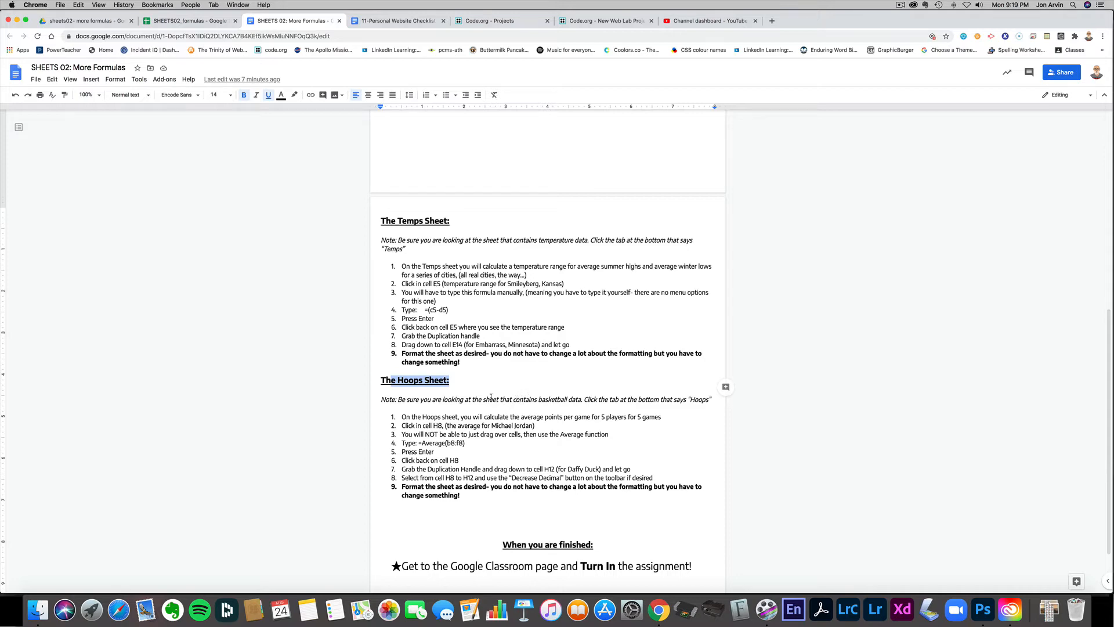
pyautogui.scroll(10, 491, 396)
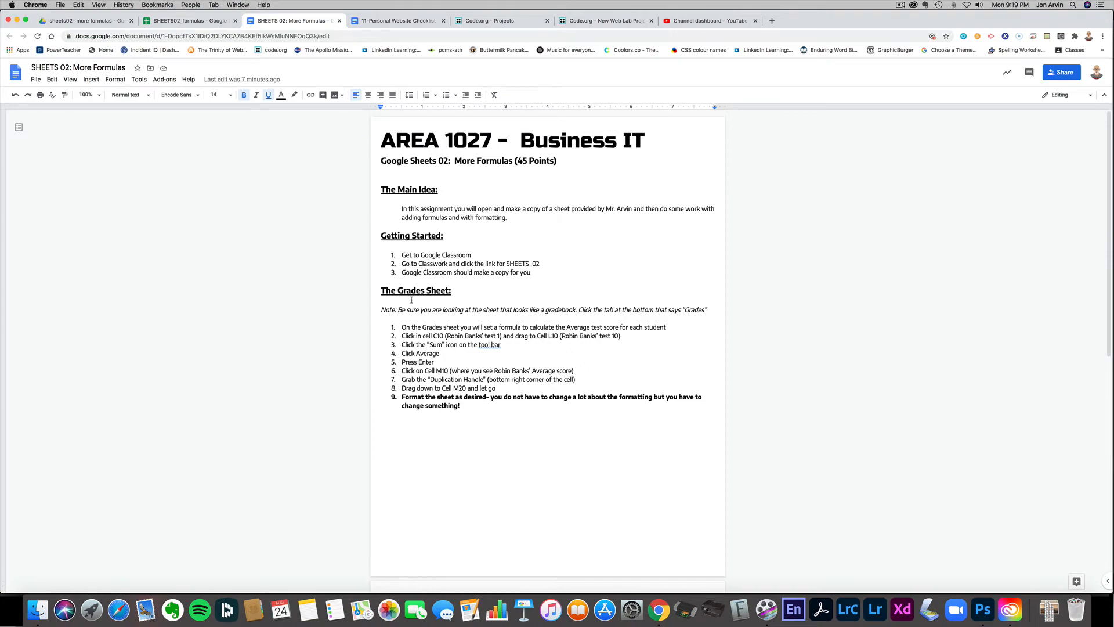
# Switch to the SHEETS02_formulas spreadsheet and make a copy of it under the name "Copy of SHEETS02_formulas"
pyautogui.click(184, 21)
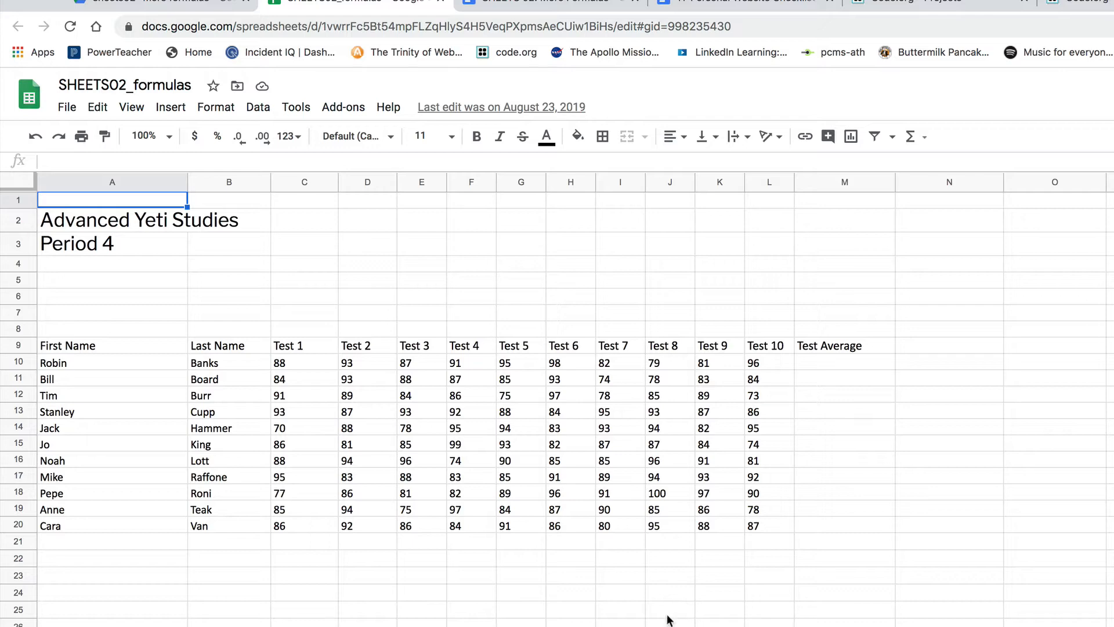
pyautogui.click(65, 106)
pyautogui.click(149, 255)
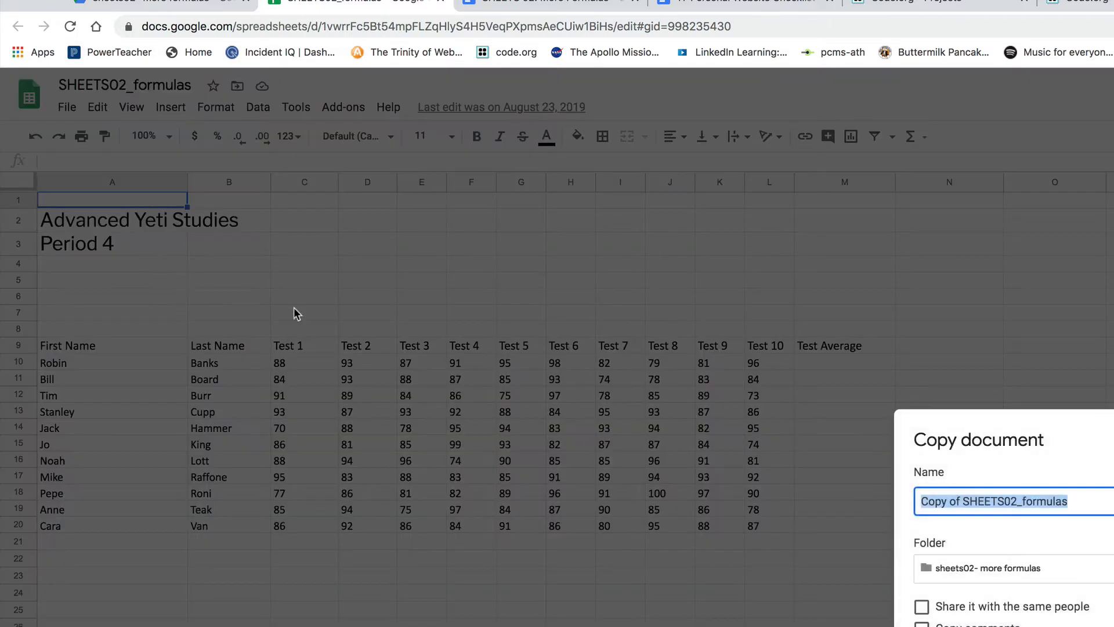
pyautogui.press('Return')
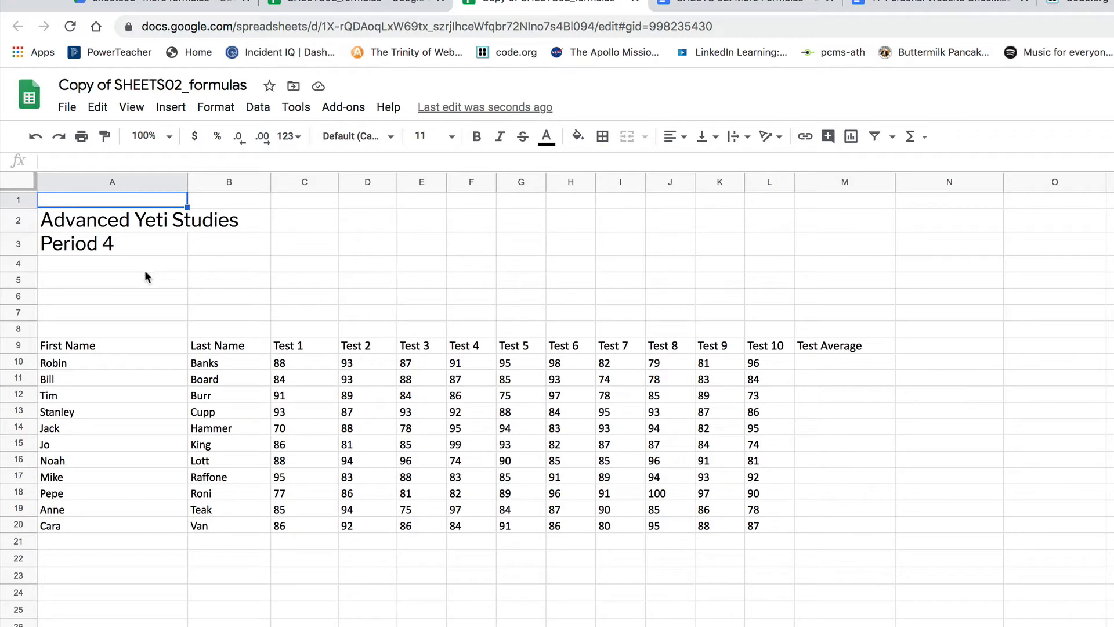
# Look through the Grades, Temps and Hoops sheets, checking the headings, the empty result columns and the Total Points formula in G8
pyautogui.click(110, 222)
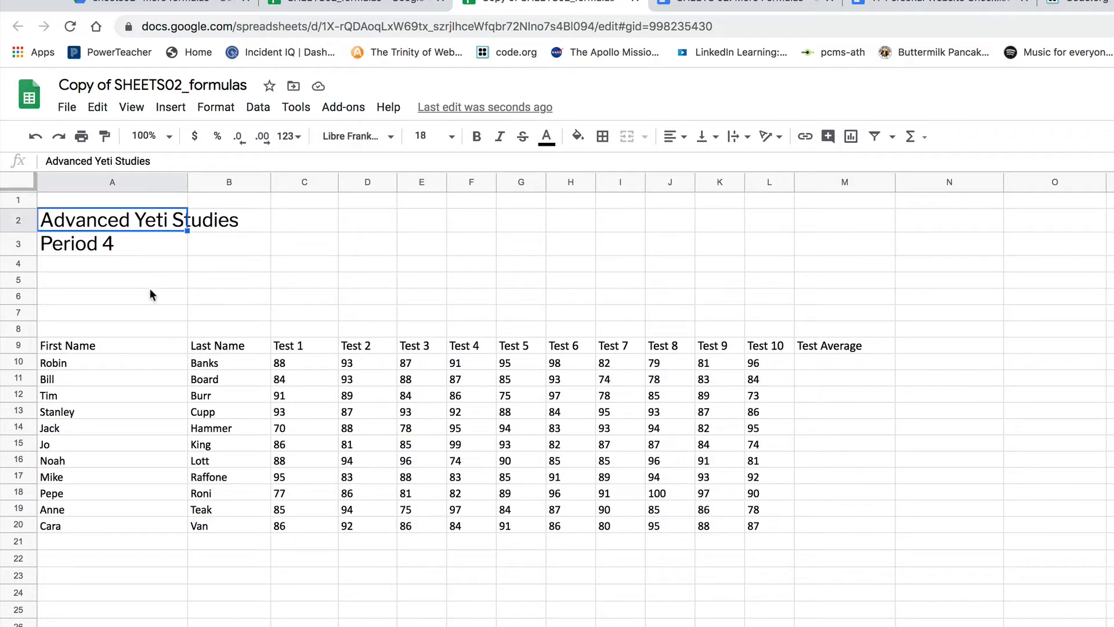
pyautogui.click(112, 247)
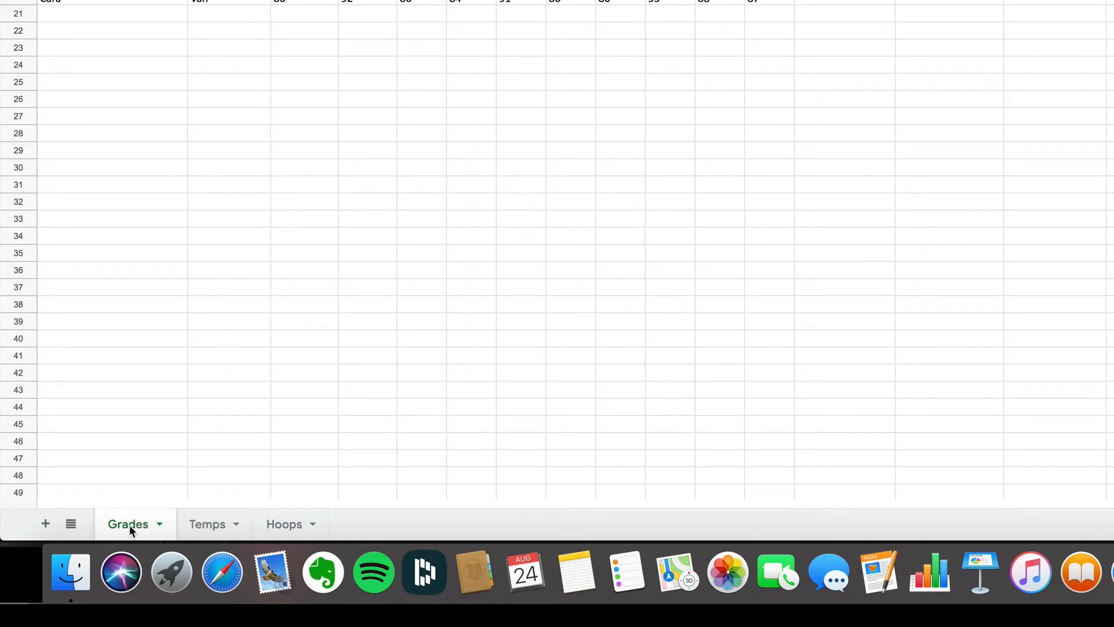
pyautogui.click(214, 527)
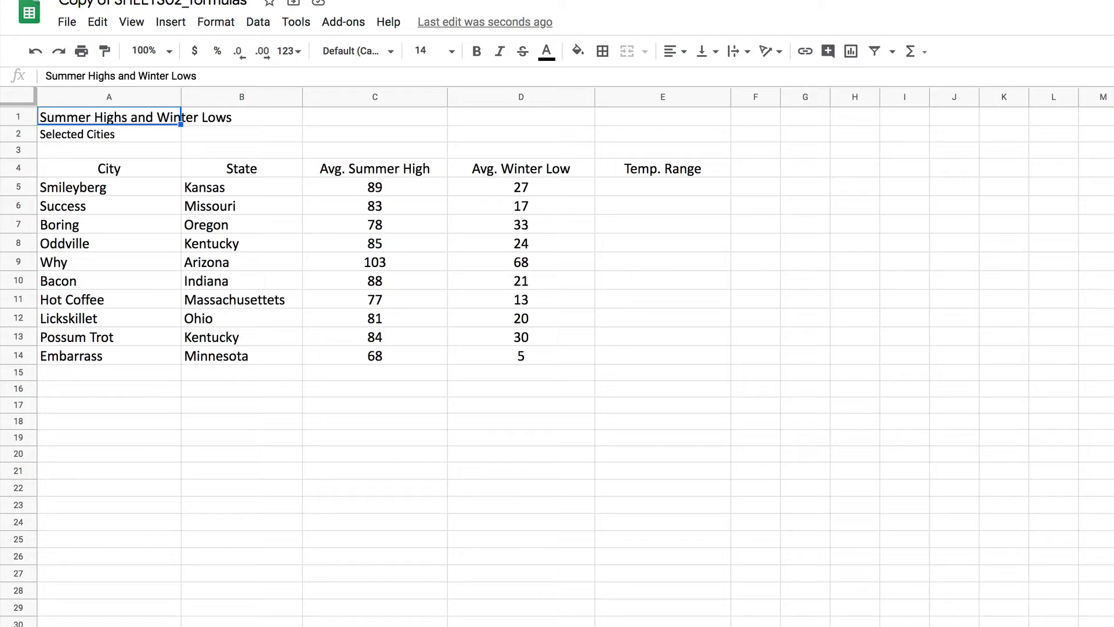
pyautogui.click(632, 185)
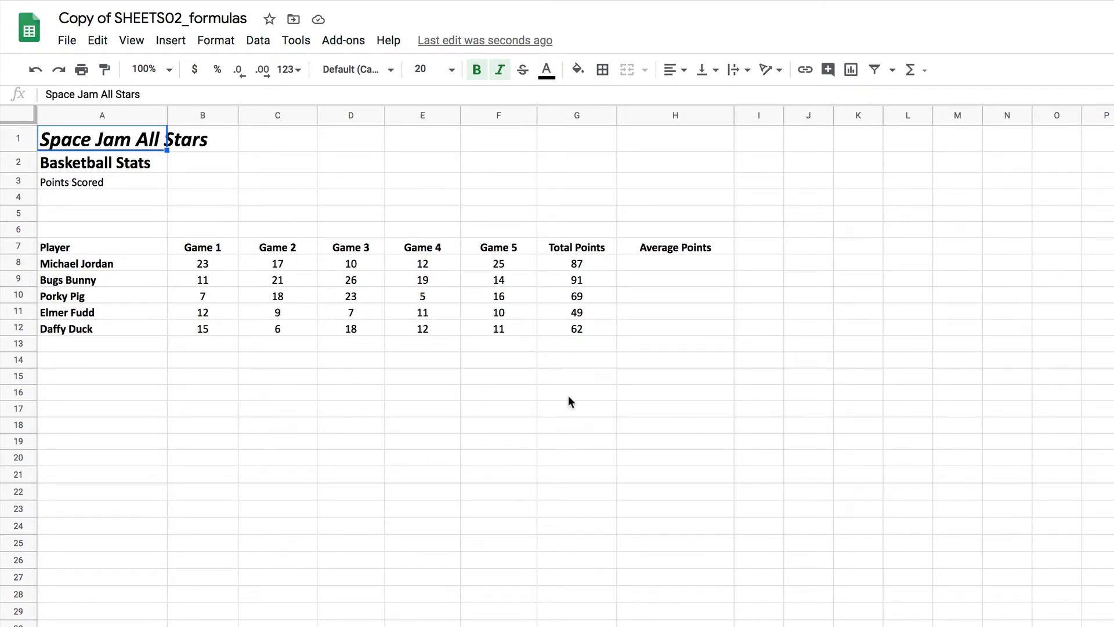
pyautogui.click(566, 261)
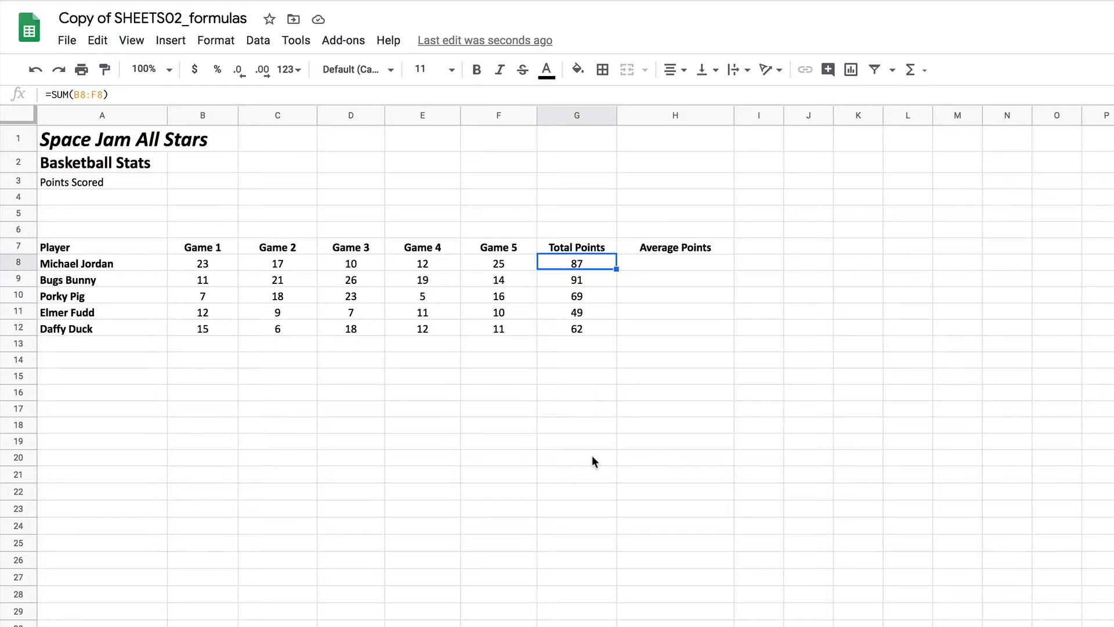
pyautogui.click(668, 261)
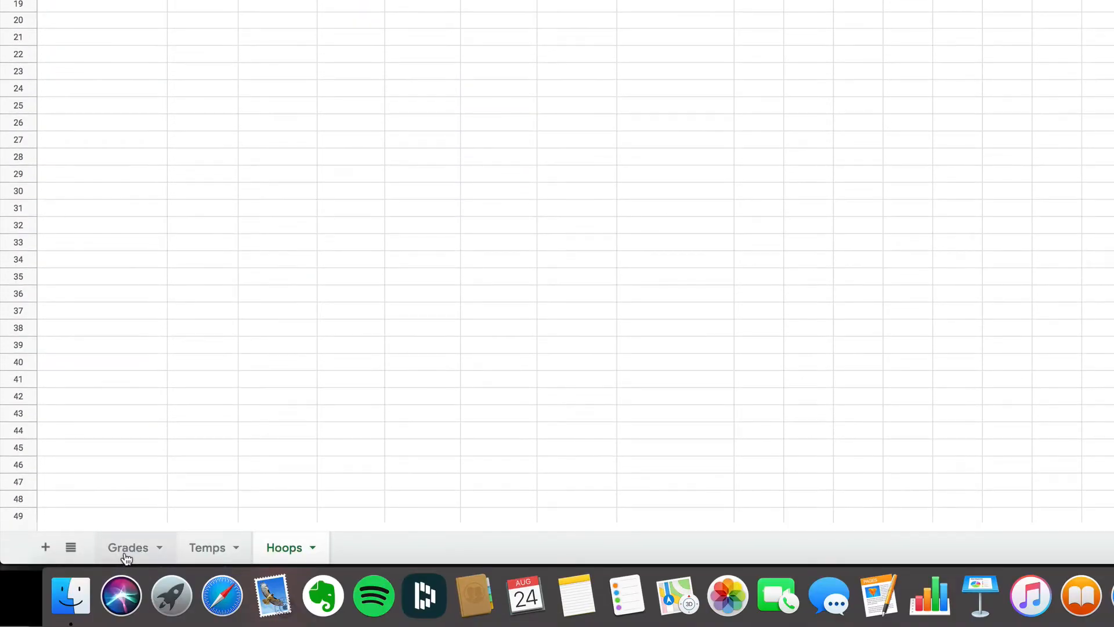
pyautogui.click(127, 551)
pyautogui.click(219, 551)
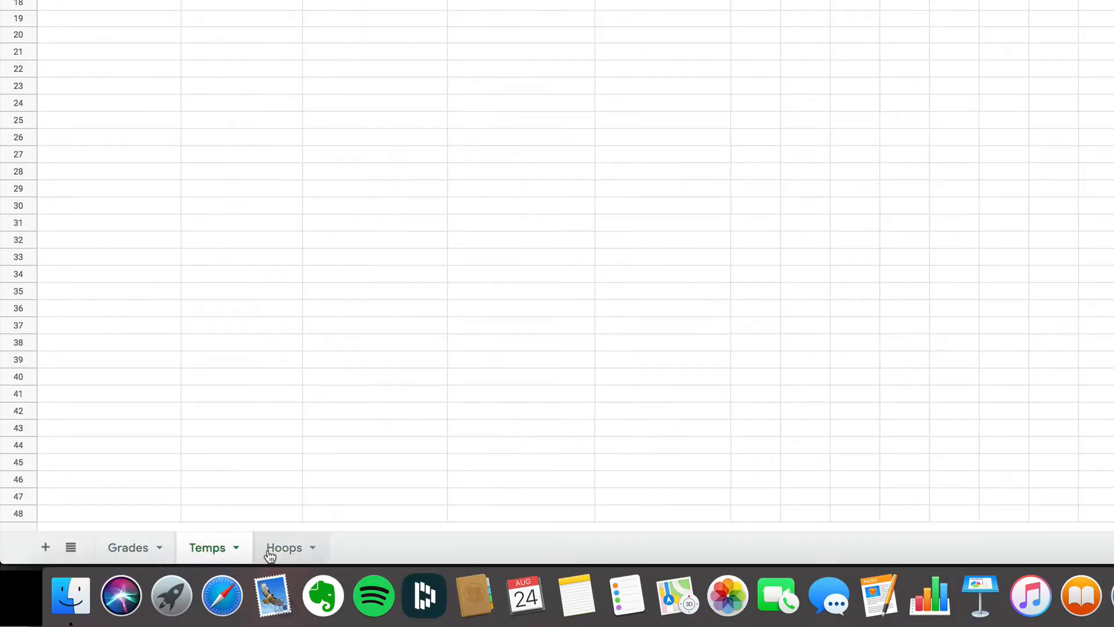
pyautogui.click(268, 552)
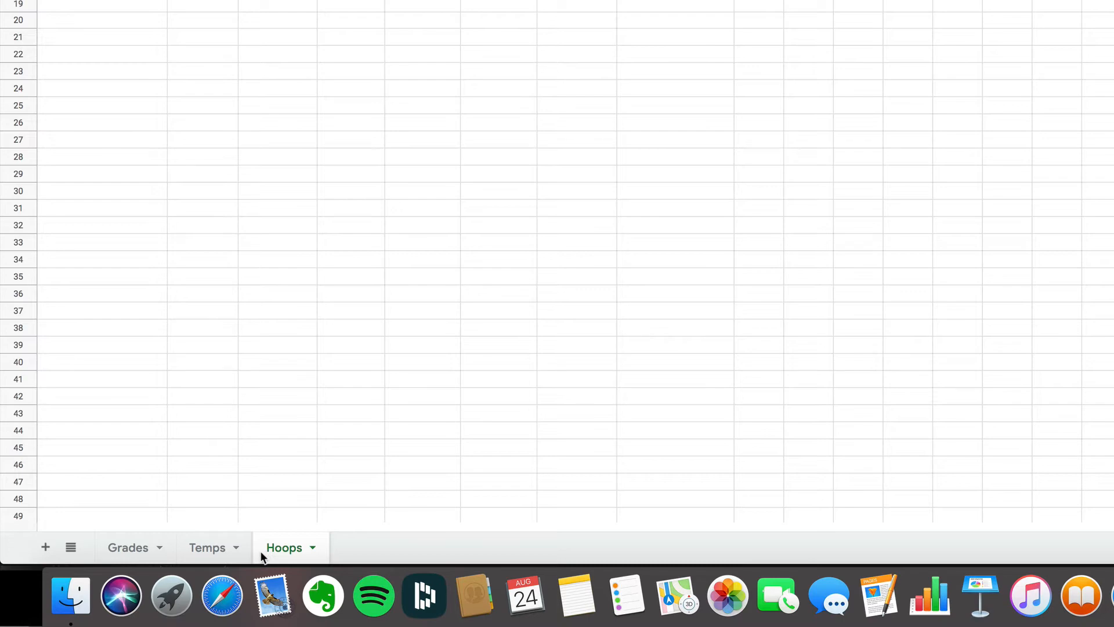
# On the Grades sheet, average the first student's ten test scores in C10:L10 with the AVERAGE function in cell M10
pyautogui.click(127, 551)
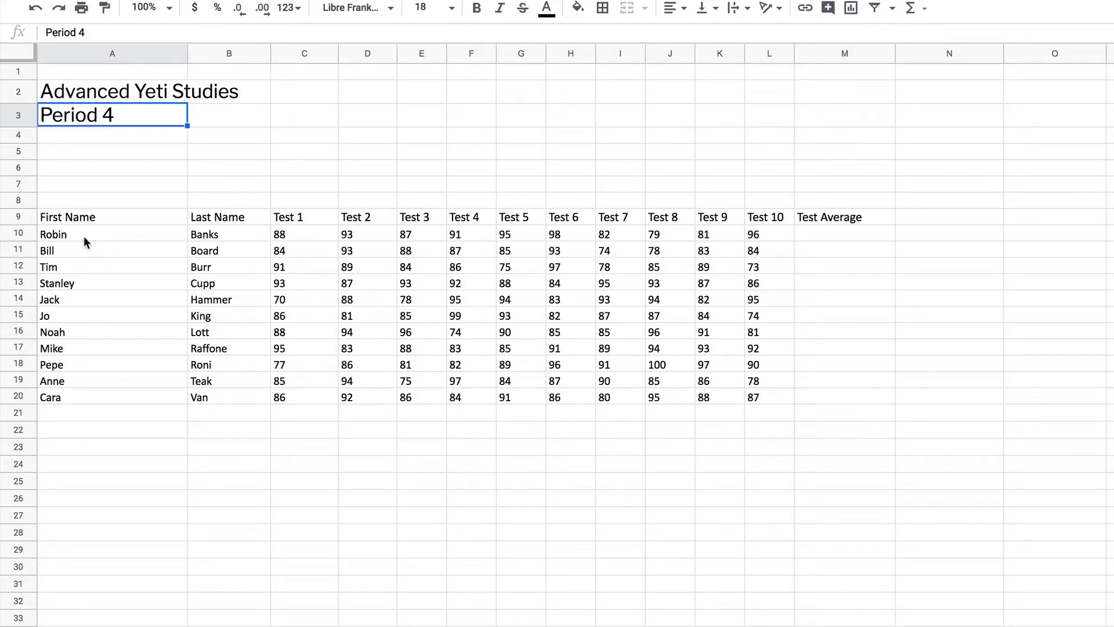
pyautogui.click(120, 232)
pyautogui.click(200, 232)
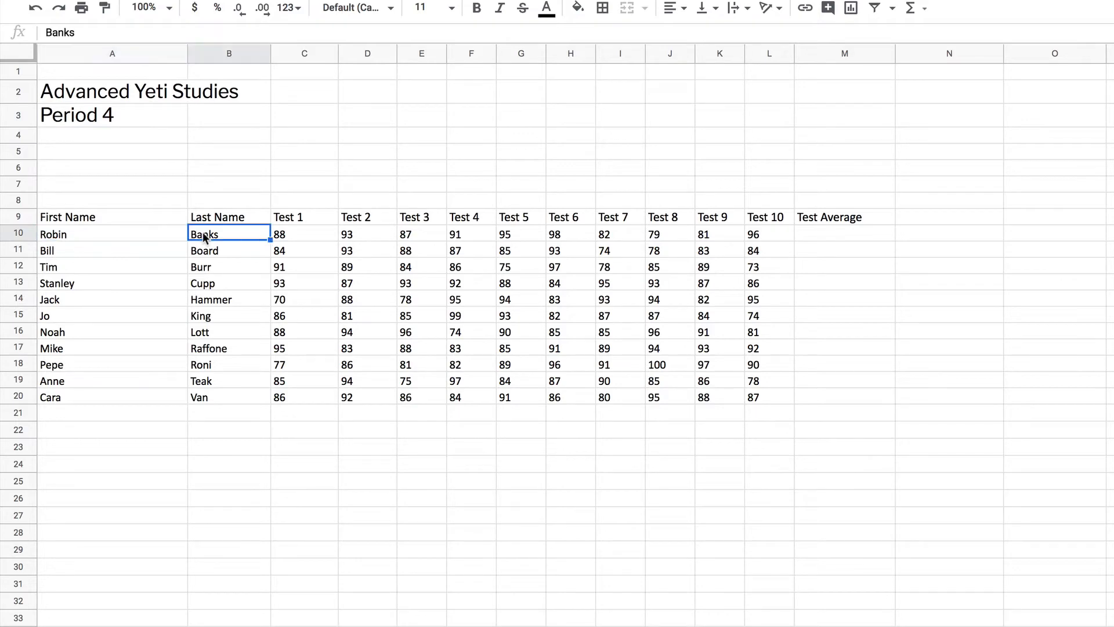
pyautogui.click(312, 233)
pyautogui.moveTo(312, 233); pyautogui.dragTo(753, 245)
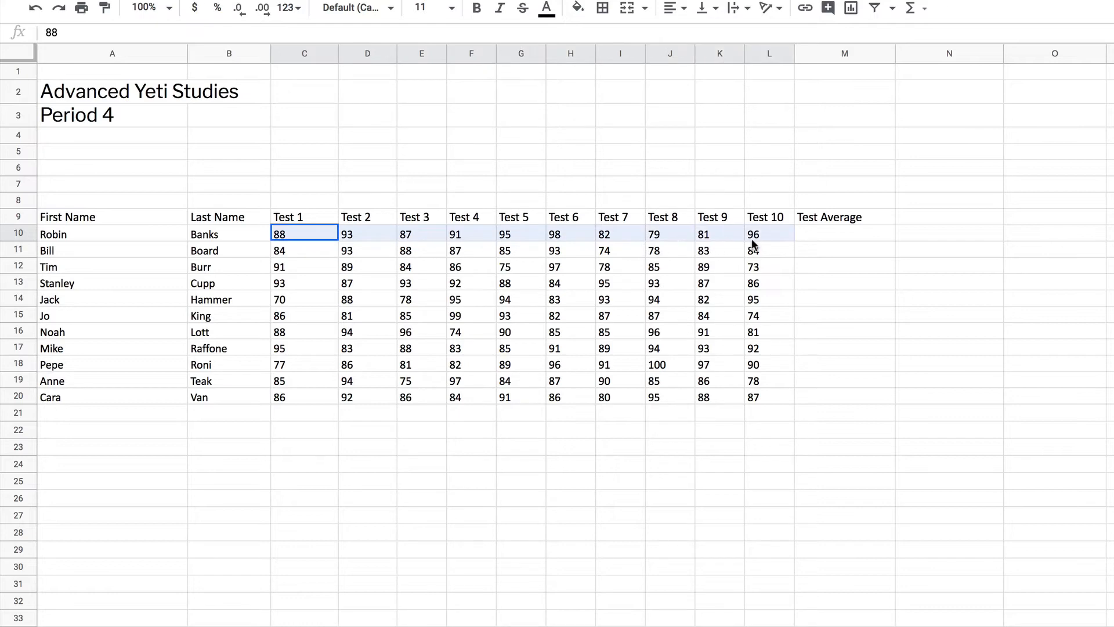
pyautogui.moveTo(753, 244); pyautogui.dragTo(752, 242)
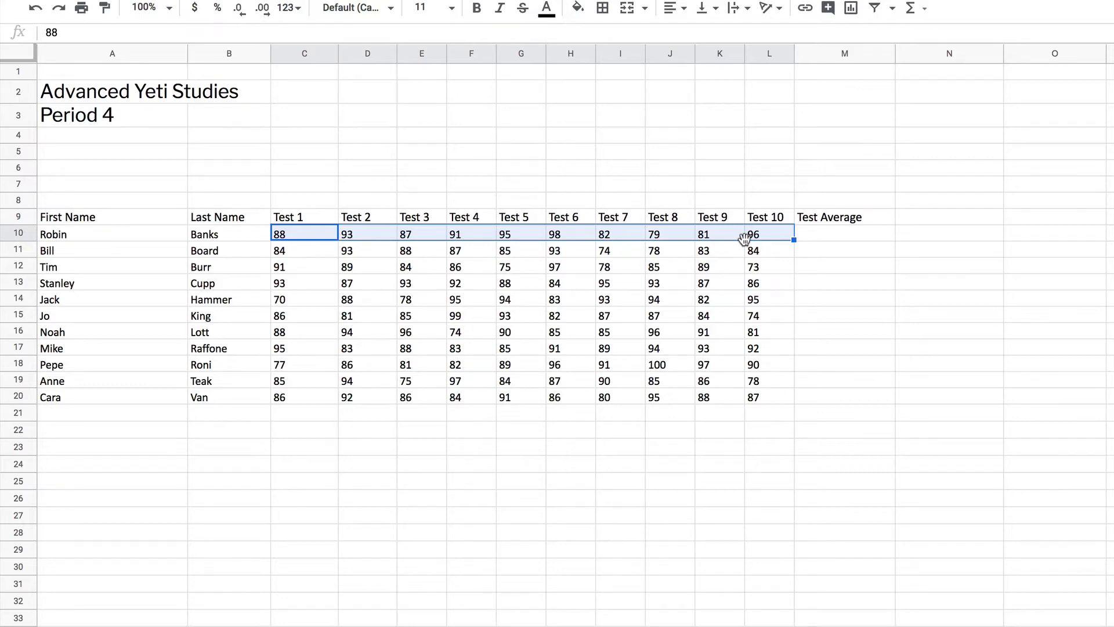
pyautogui.click(924, 11)
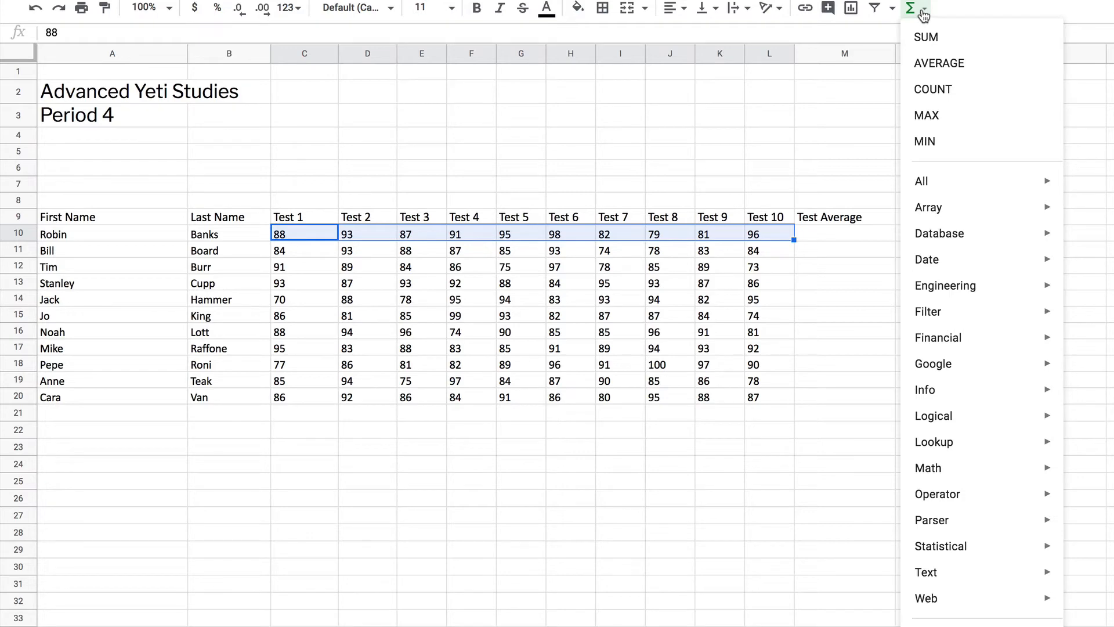
pyautogui.click(922, 64)
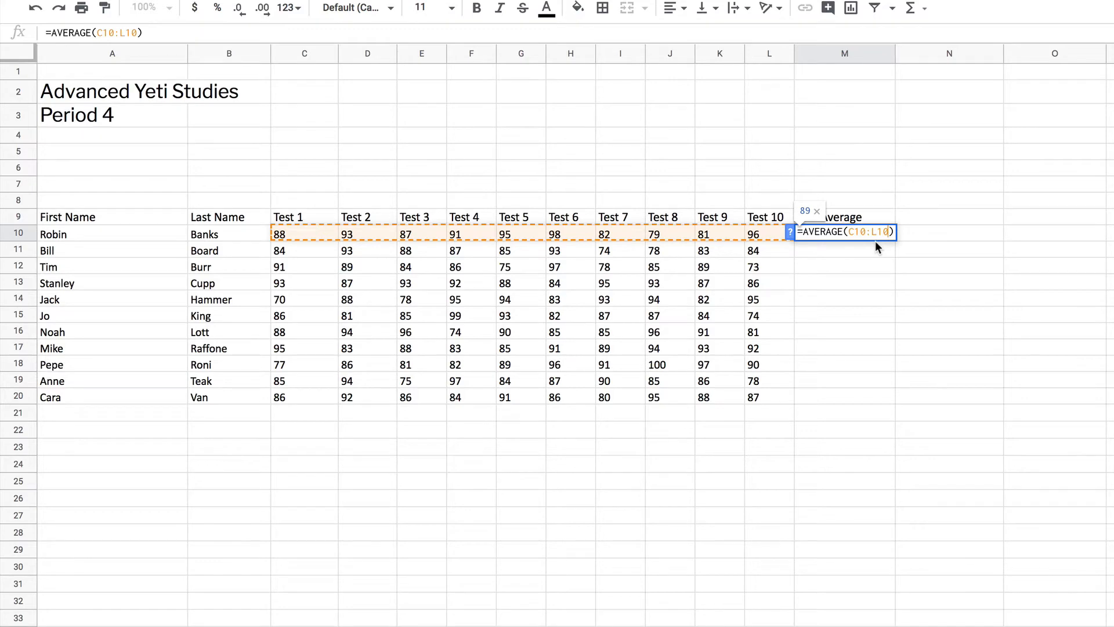
pyautogui.press('Return')
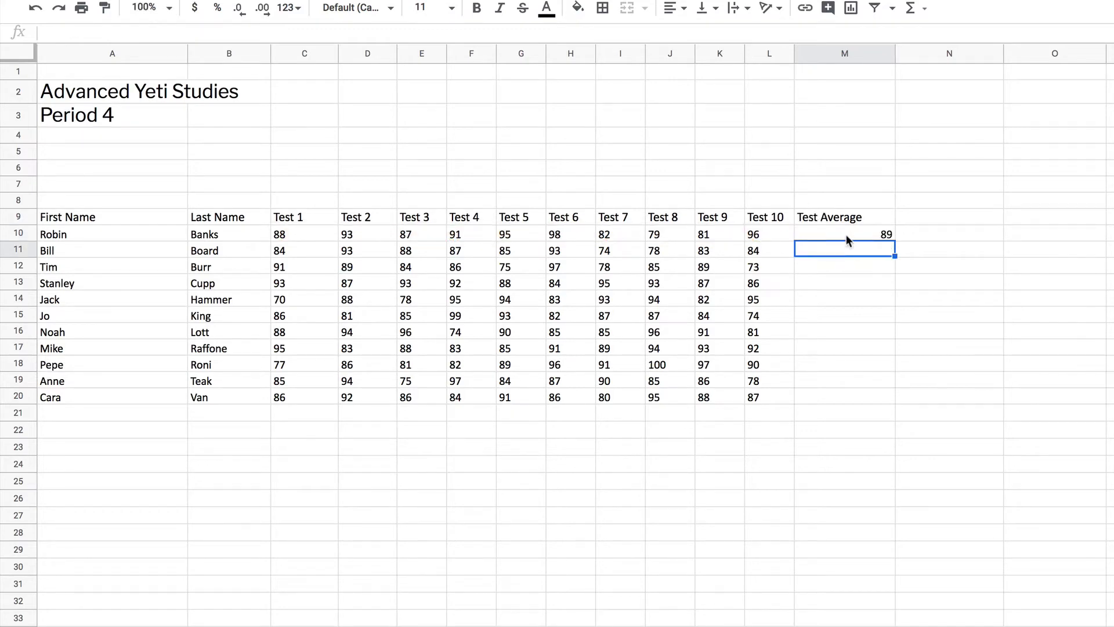
pyautogui.click(846, 236)
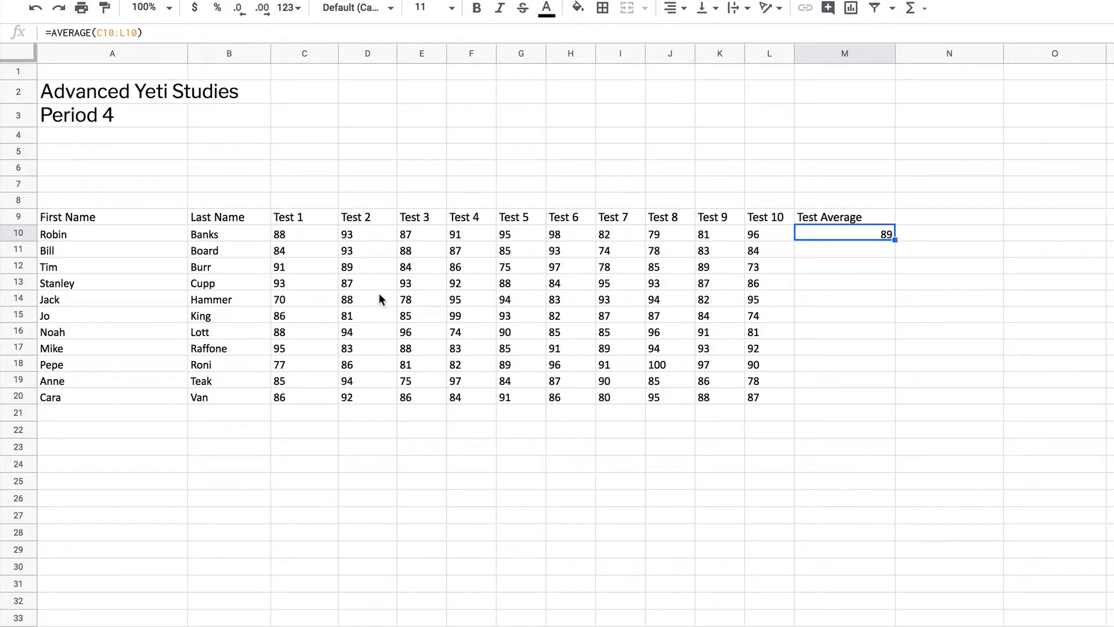
pyautogui.click(285, 255)
pyautogui.moveTo(285, 255); pyautogui.dragTo(761, 249)
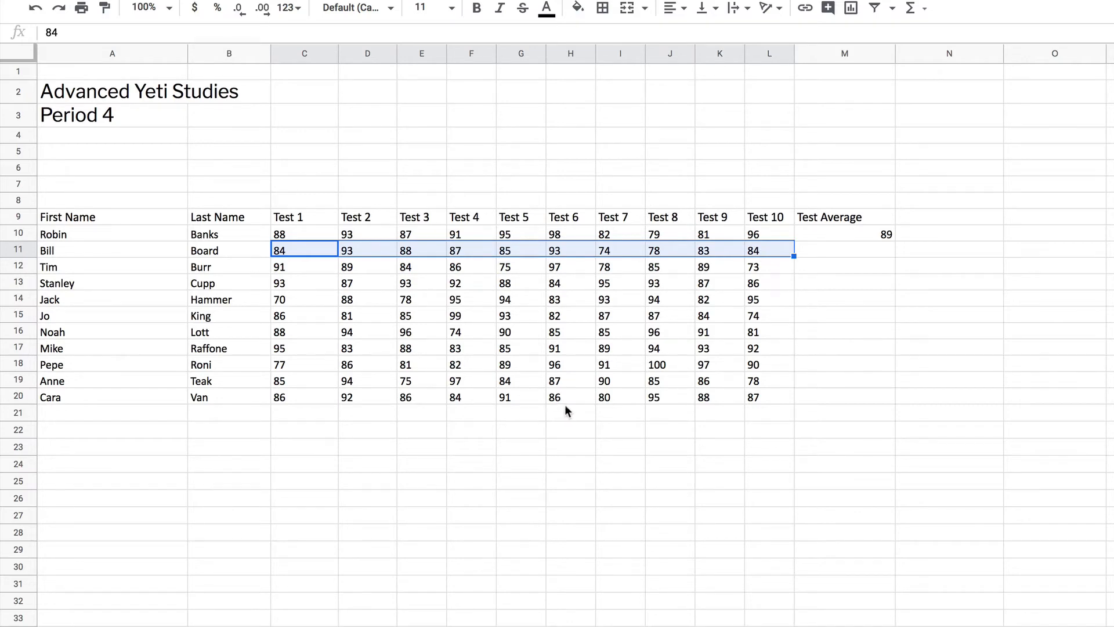
pyautogui.click(833, 252)
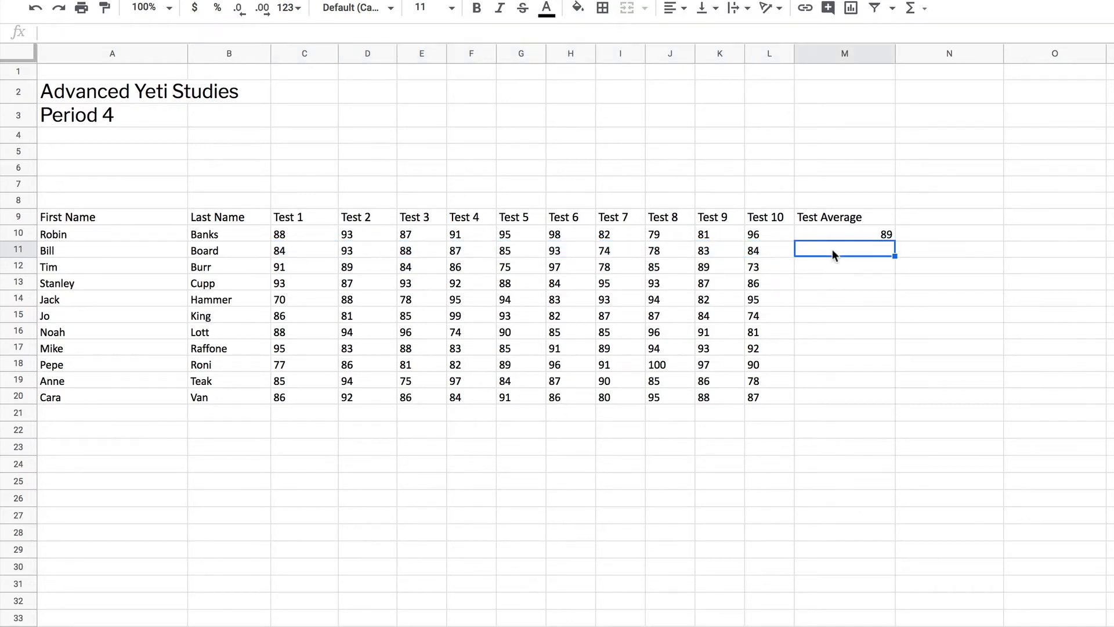
# Fill the average formula from M10 down through M20 for all remaining students
pyautogui.click(837, 231)
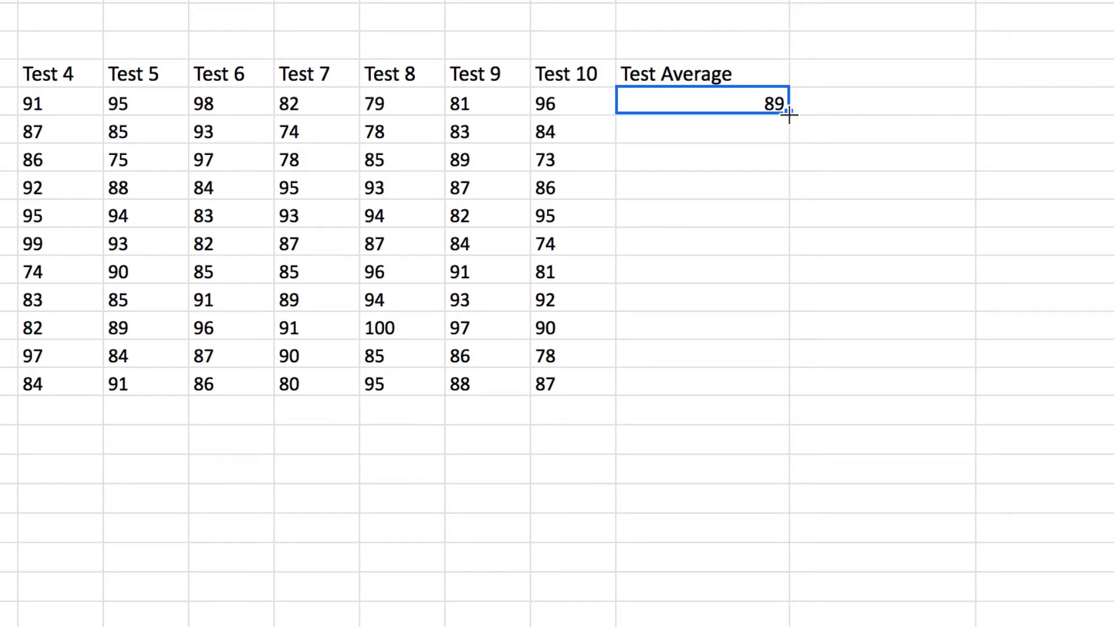
pyautogui.moveTo(789, 116); pyautogui.dragTo(774, 391)
pyautogui.moveTo(774, 391); pyautogui.dragTo(776, 390)
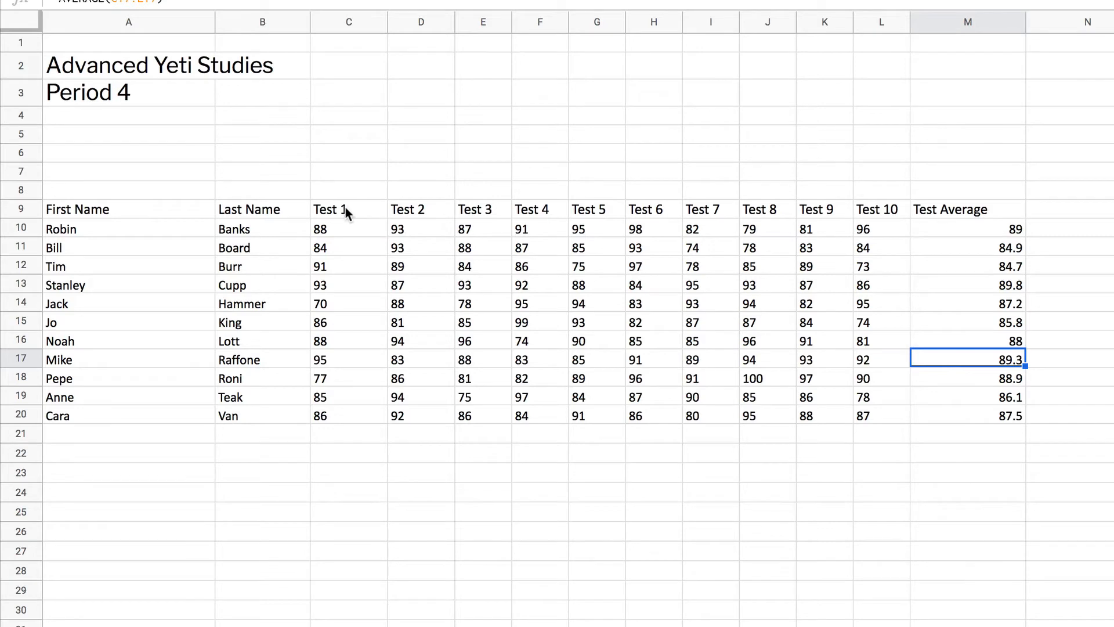
# Center the test scores and averages with their headings in C9:M20, and right-align the first and last names in A9:B20
pyautogui.moveTo(346, 207)
pyautogui.mouseDown()
pyautogui.moveTo(860, 378)
pyautogui.moveTo(913, 418)
pyautogui.mouseUp()
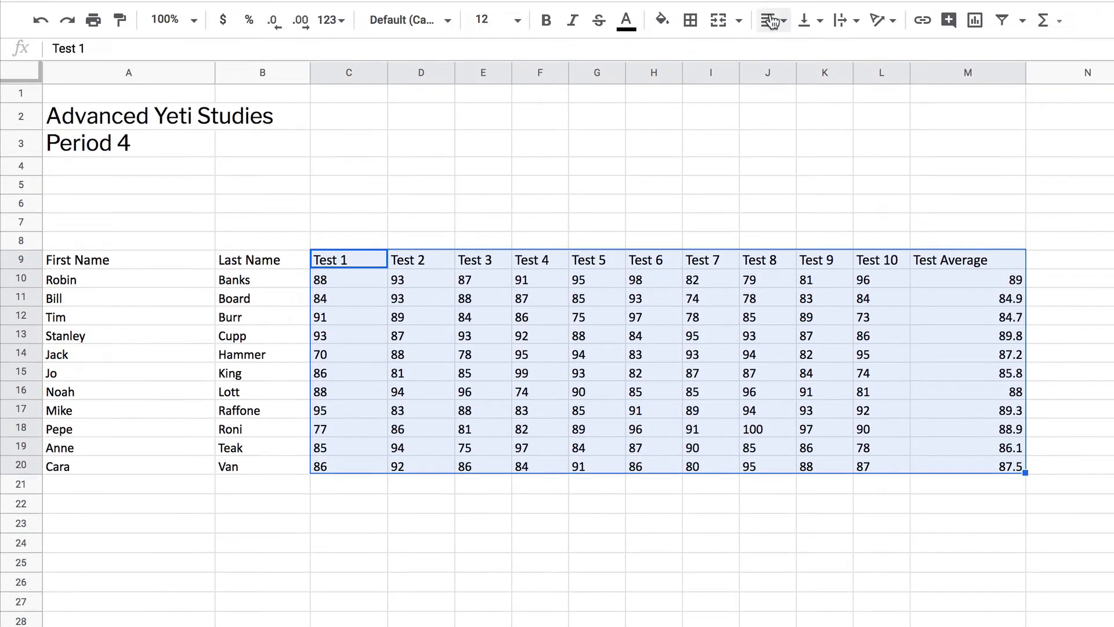
pyautogui.click(774, 96)
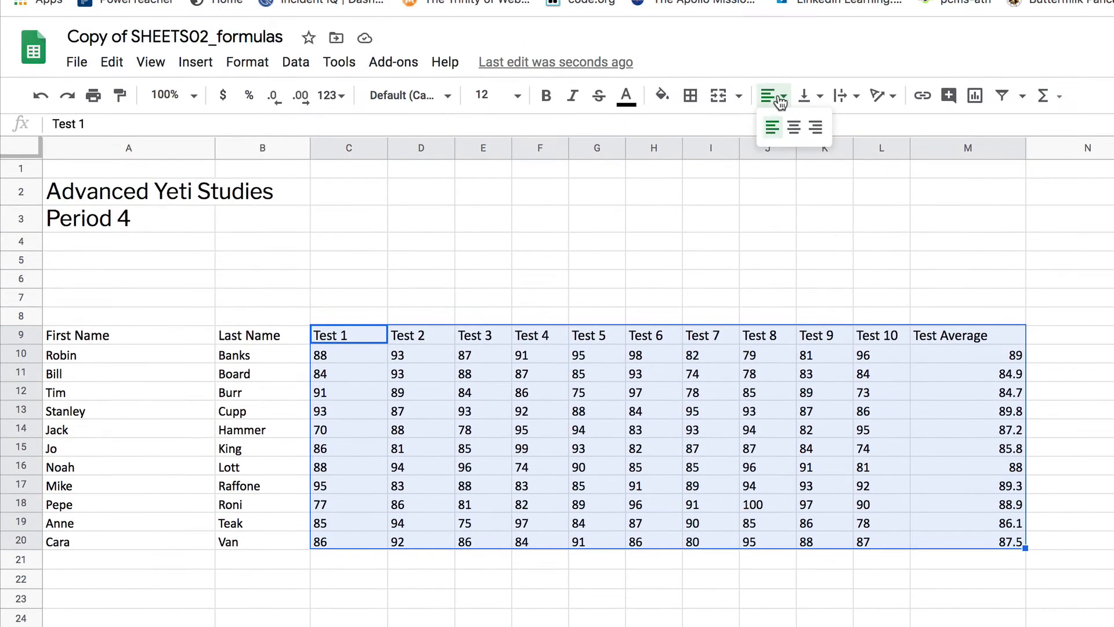
pyautogui.click(793, 128)
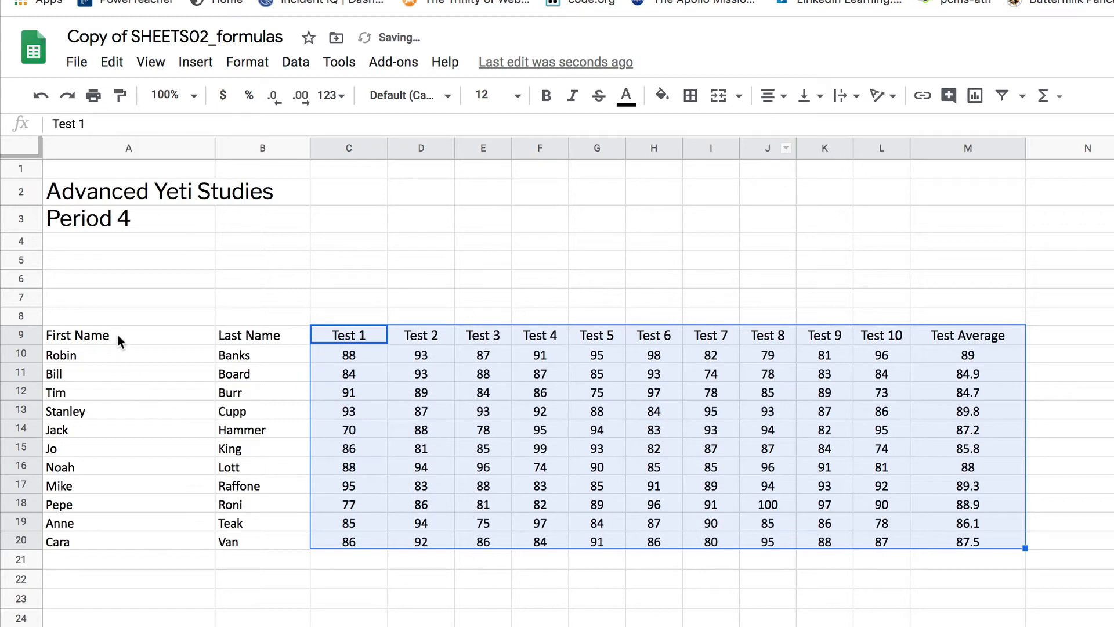
pyautogui.moveTo(118, 340); pyautogui.dragTo(271, 542)
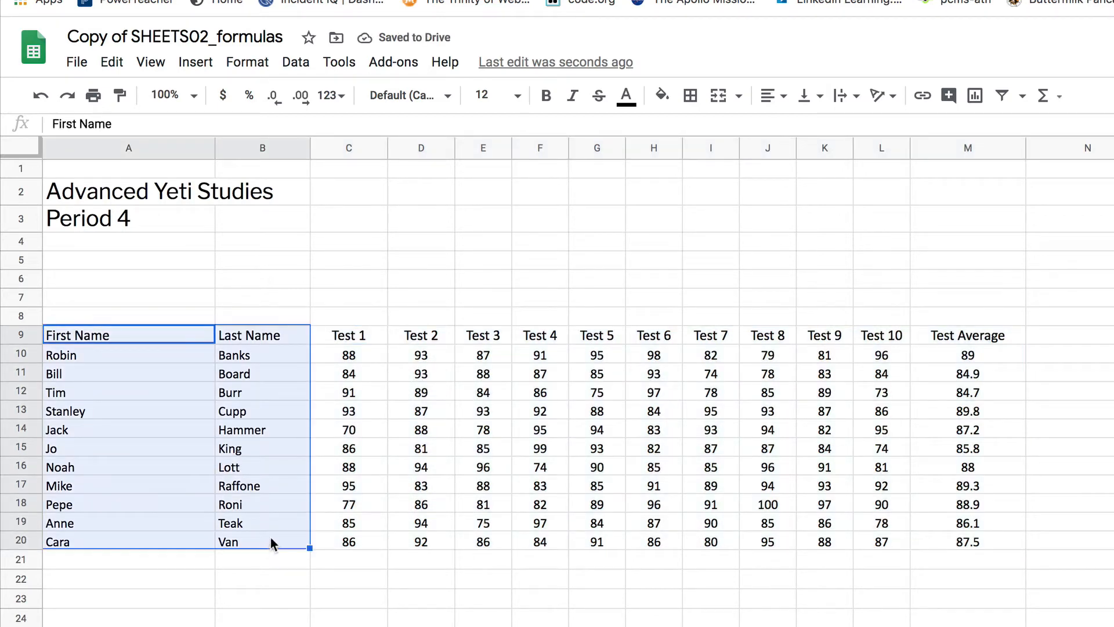
pyautogui.click(779, 101)
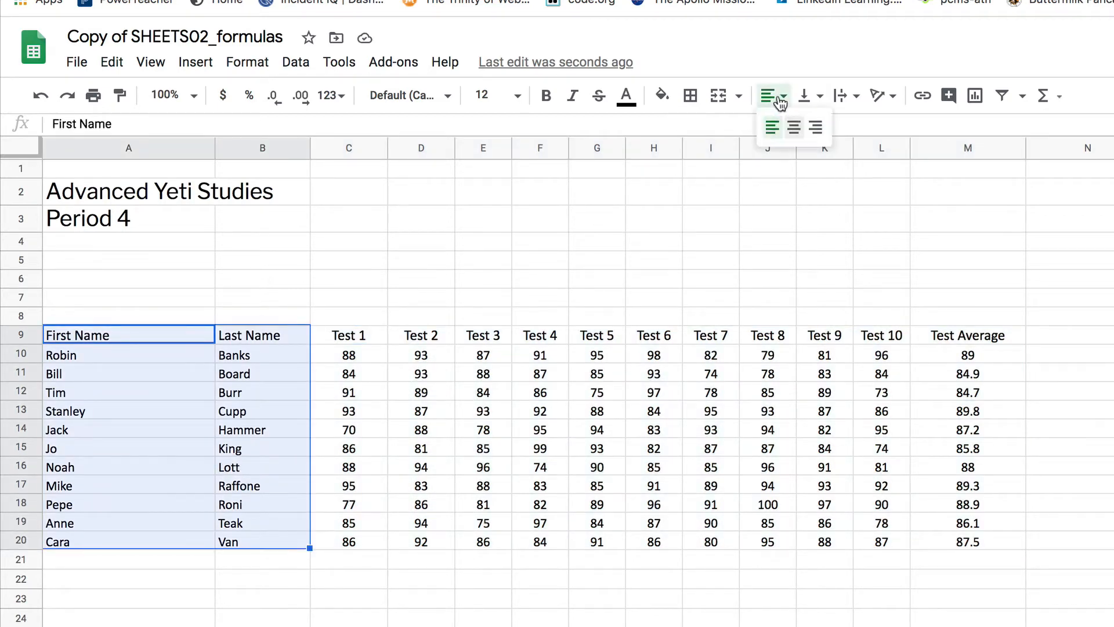
pyautogui.click(816, 129)
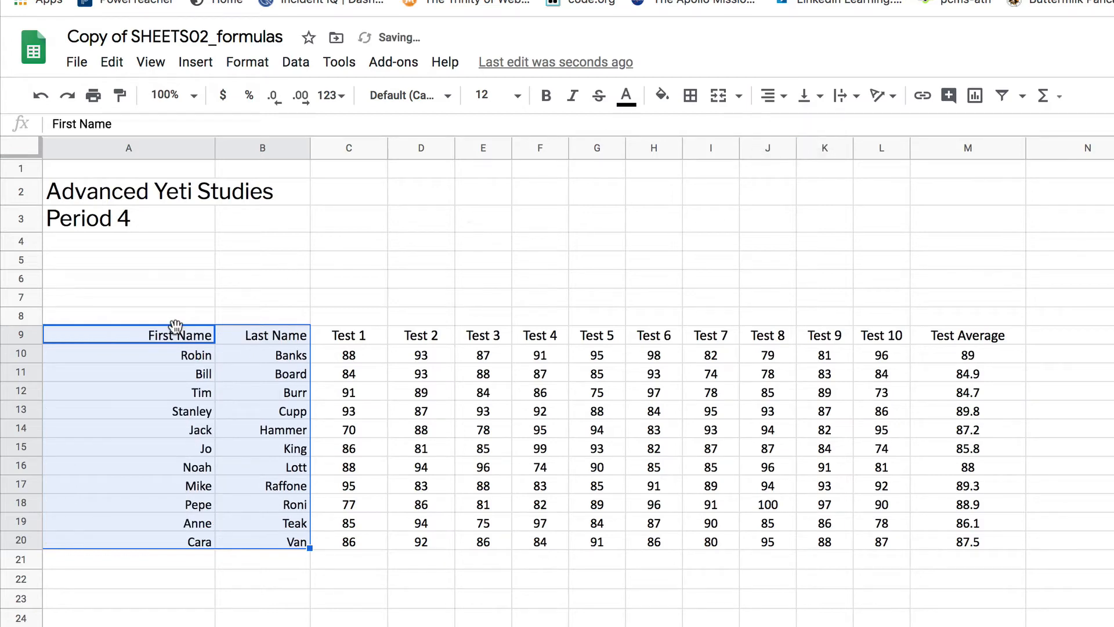
pyautogui.click(187, 450)
# Set the whole grade table A9:M20 to the Bebas Neue font at size 14
pyautogui.moveTo(190, 341); pyautogui.dragTo(932, 542)
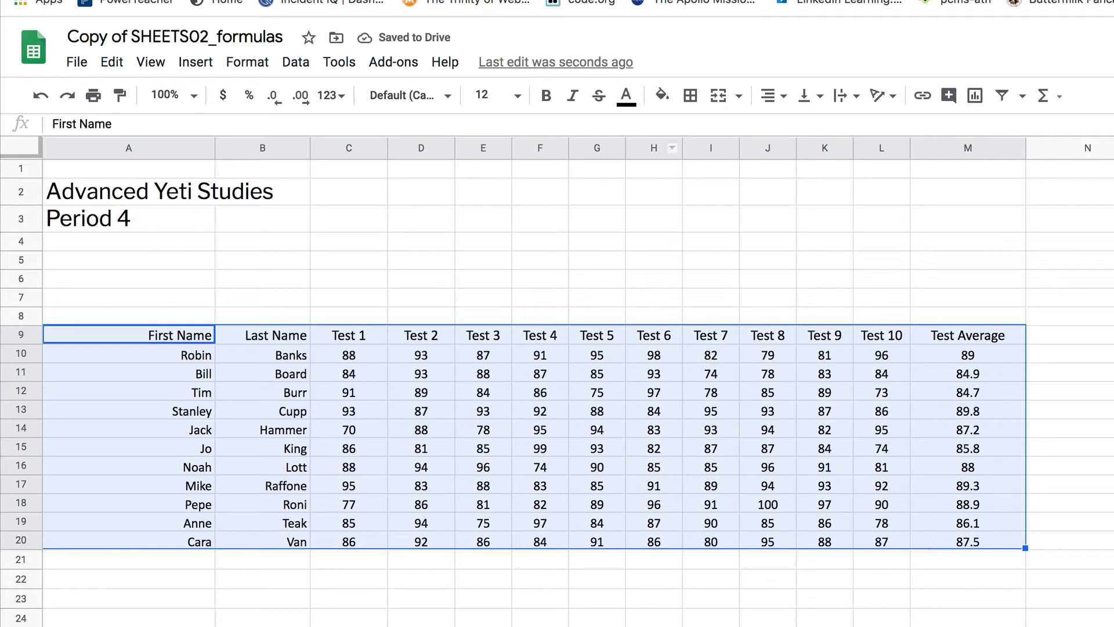
pyautogui.click(406, 95)
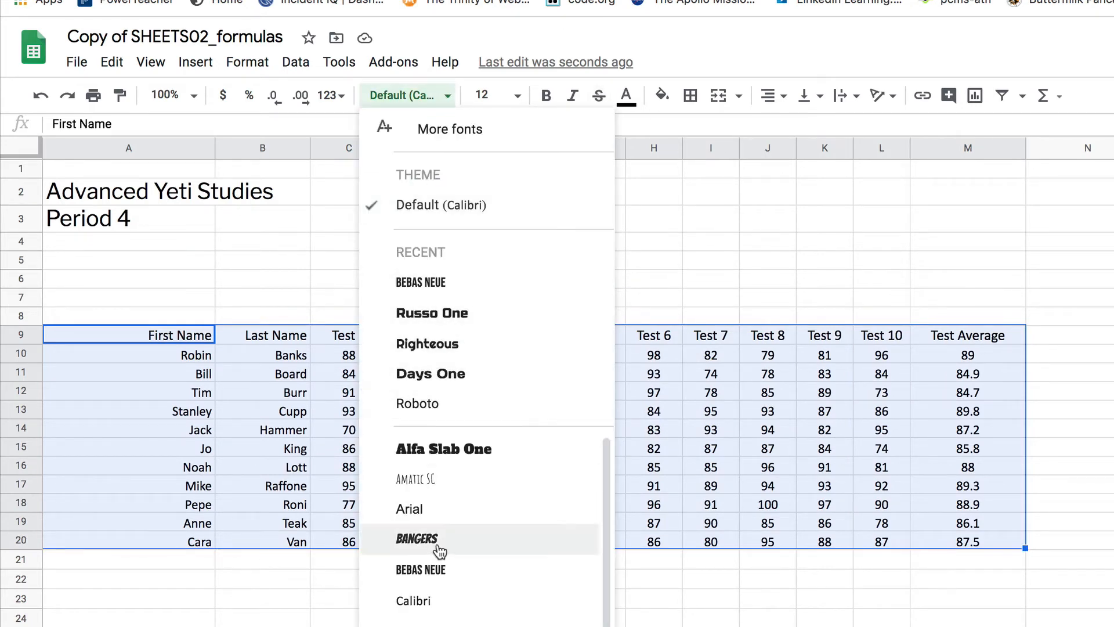
pyautogui.click(438, 570)
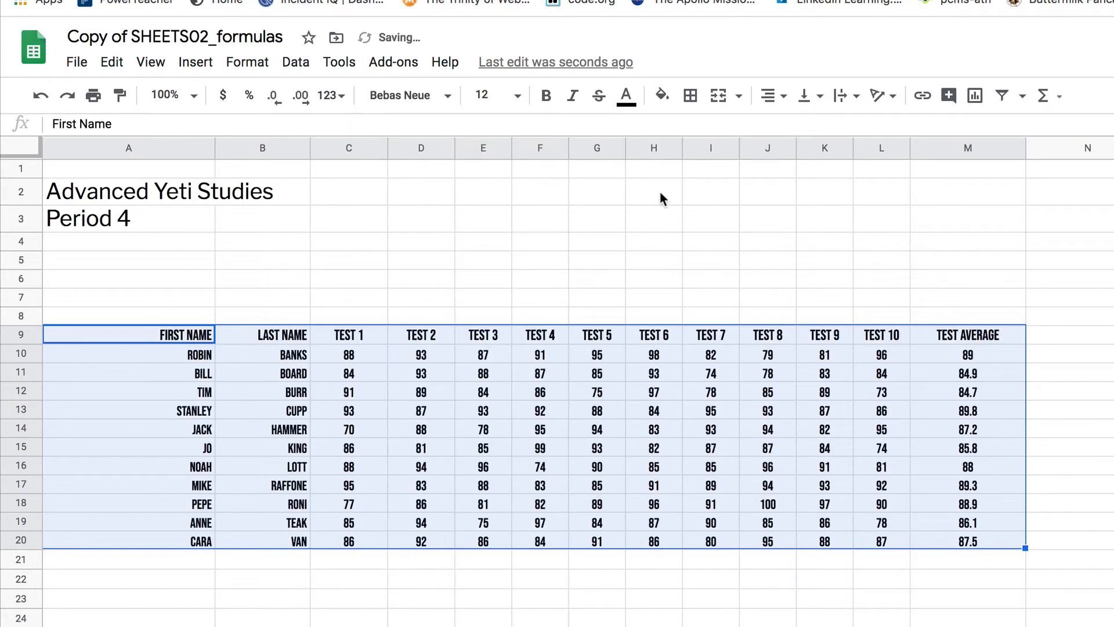
pyautogui.click(514, 95)
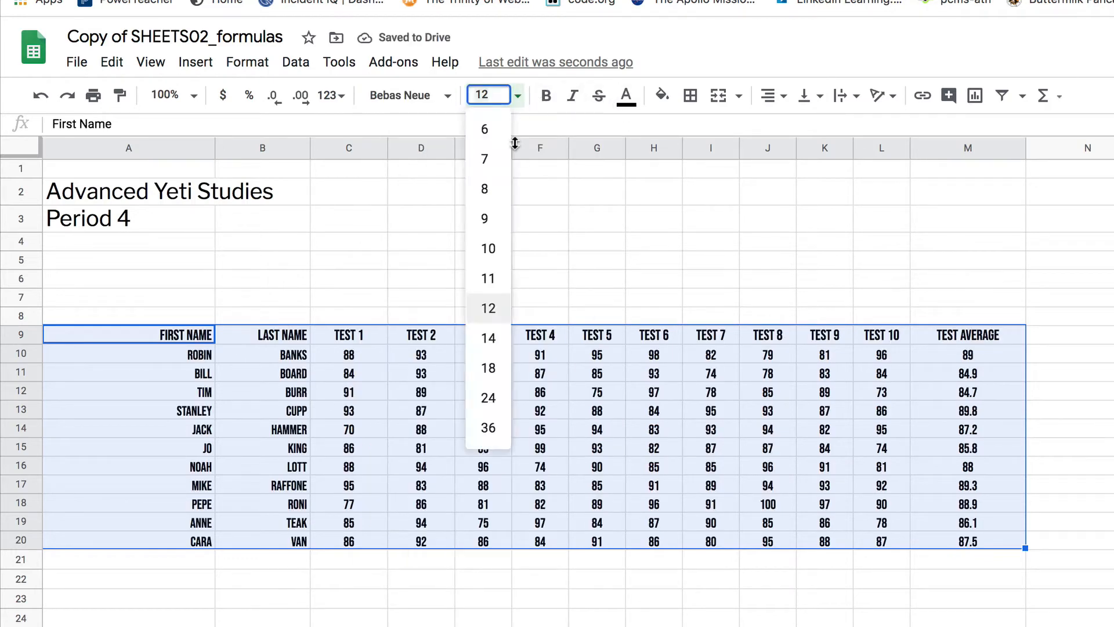
pyautogui.click(500, 338)
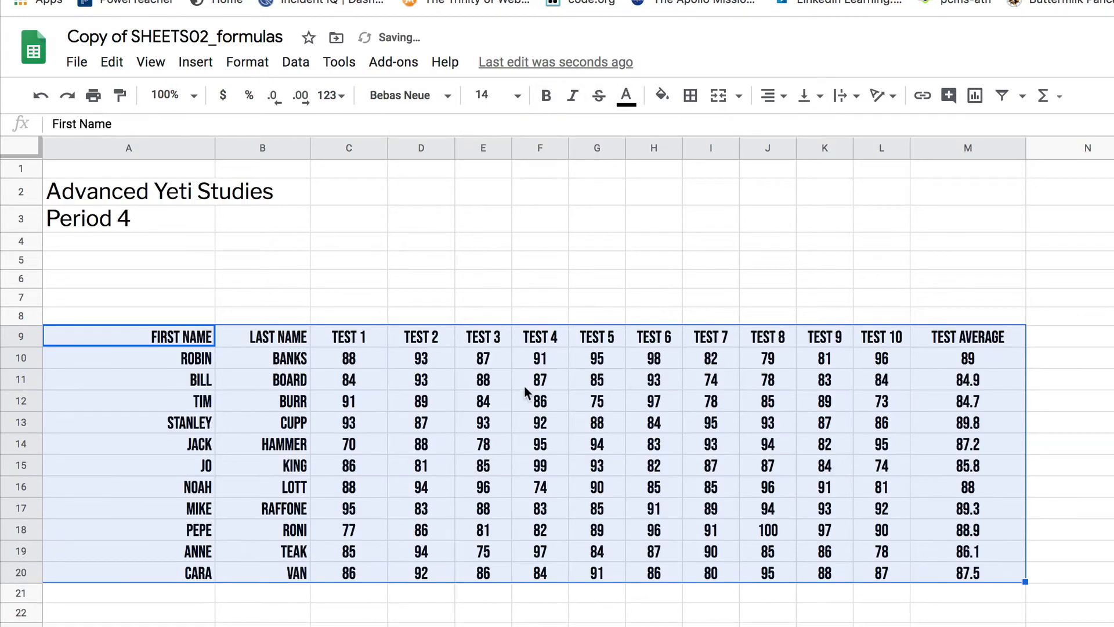
pyautogui.click(503, 428)
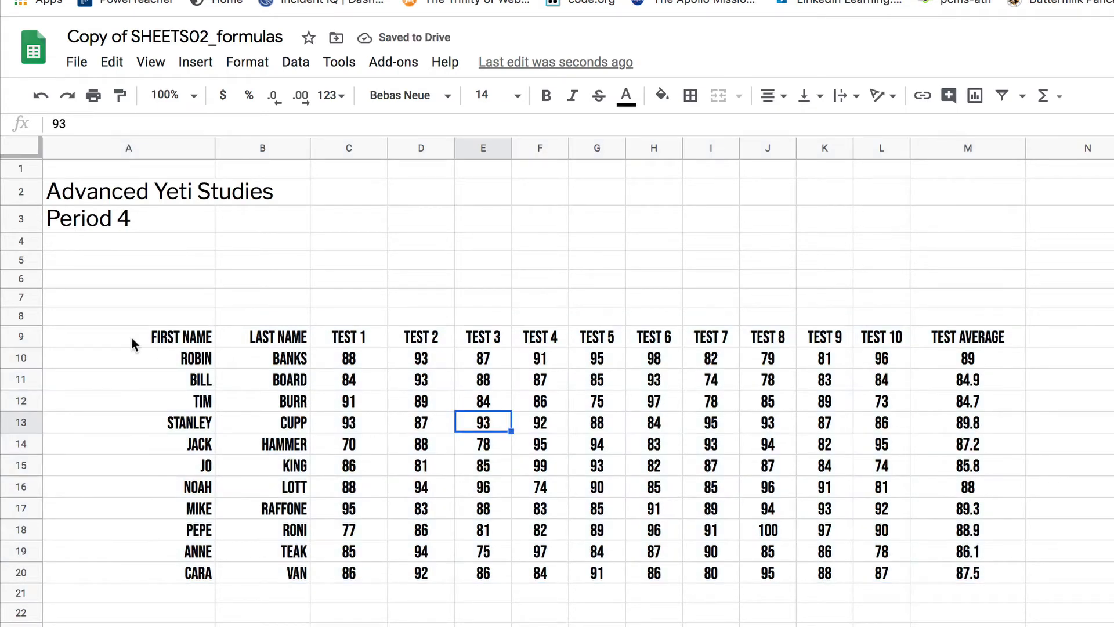
# Add an outer border around the grade table A9:M20 and set its line style to thick solid
pyautogui.moveTo(133, 344); pyautogui.dragTo(903, 574)
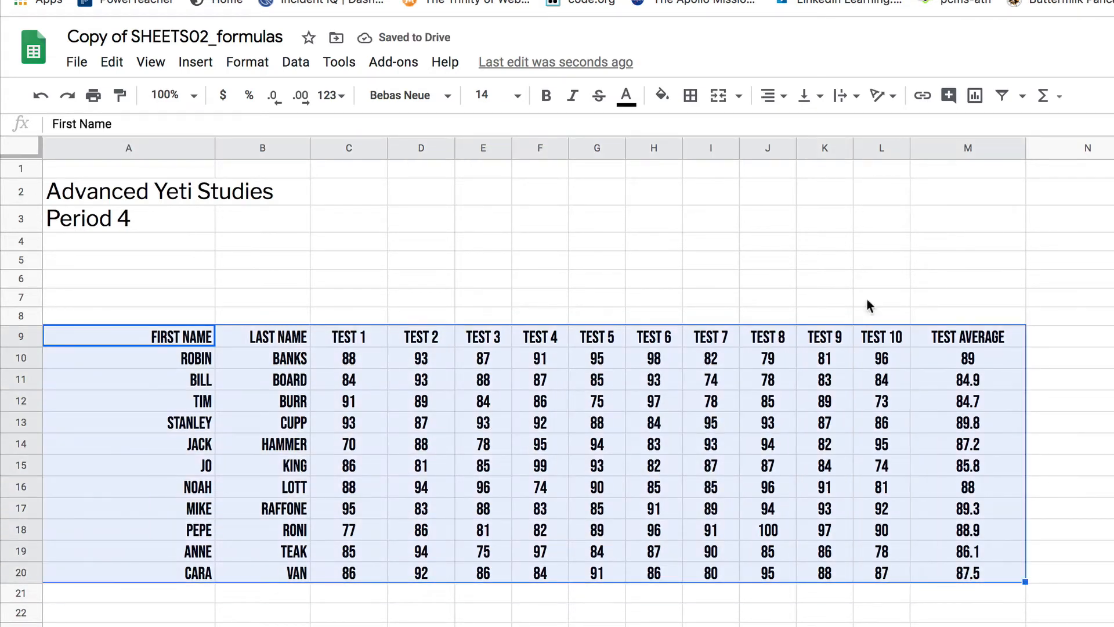
pyautogui.click(690, 97)
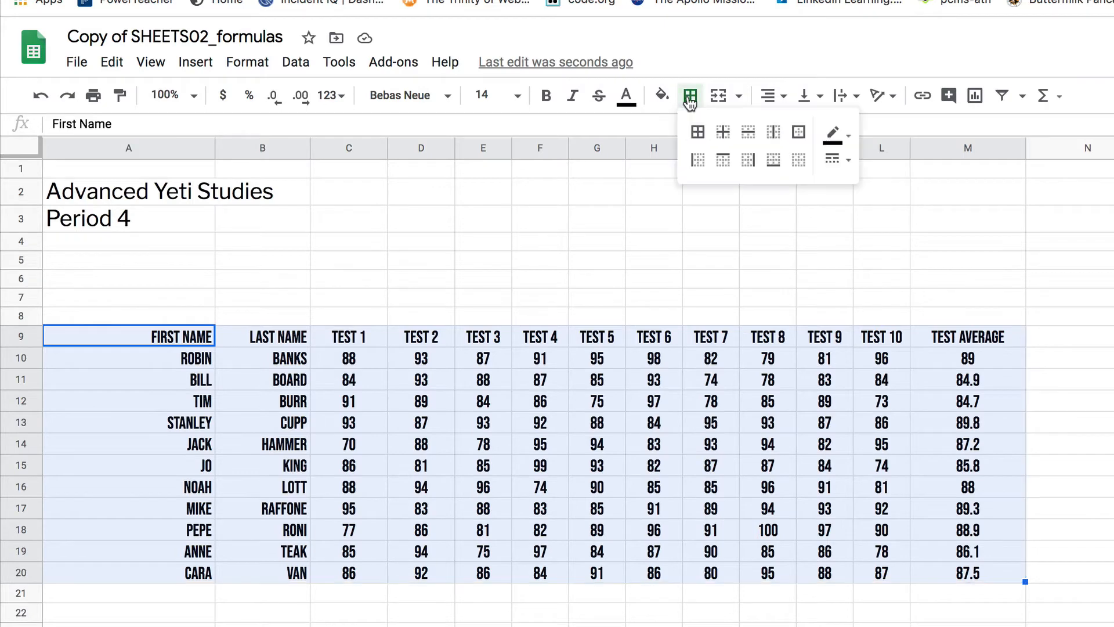
pyautogui.click(799, 138)
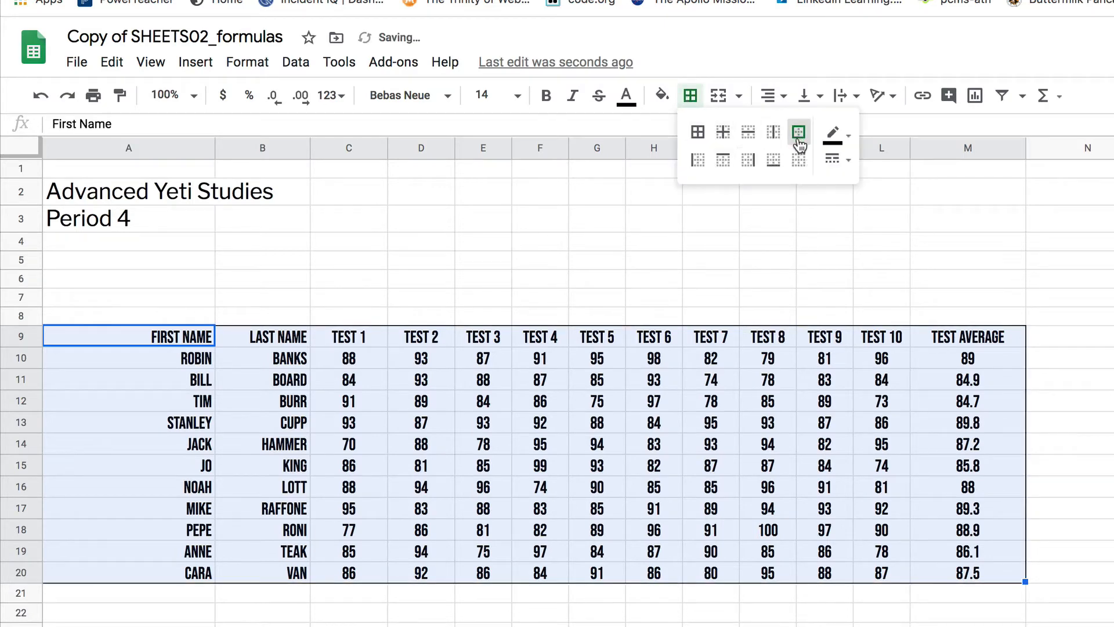
pyautogui.click(843, 161)
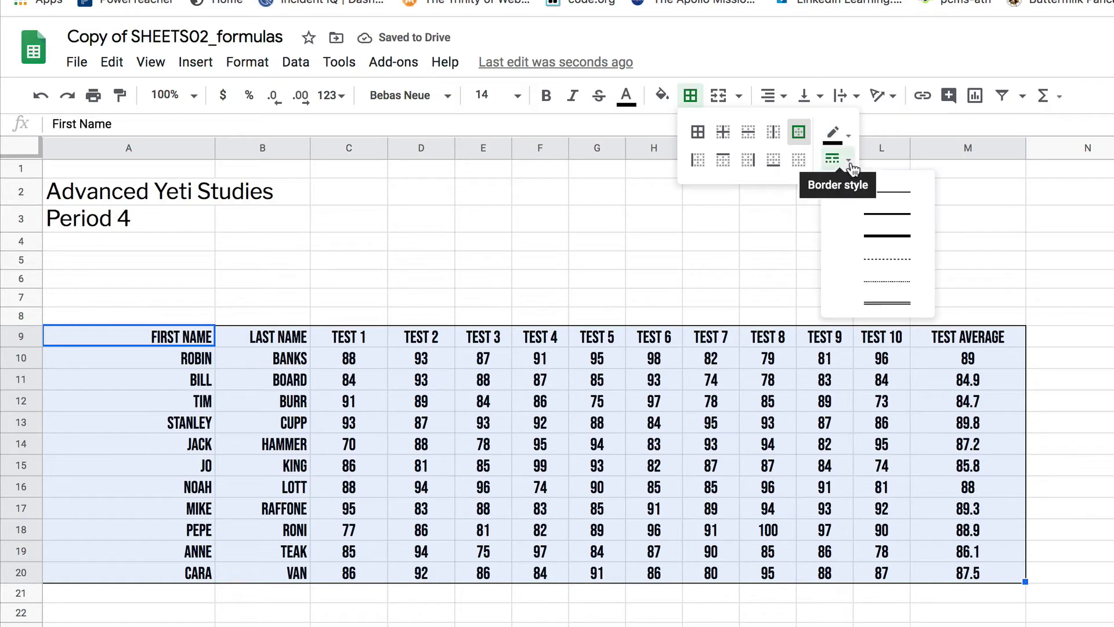
pyautogui.click(883, 238)
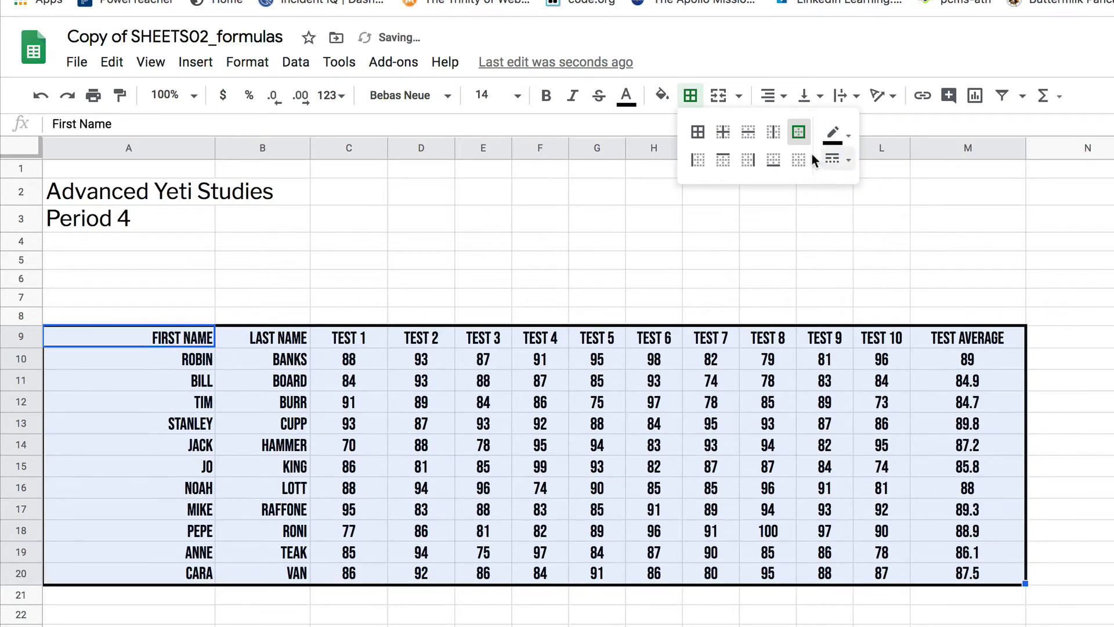
# Fill the grade table A9:M20 with a medium-light green background color
pyautogui.click(664, 97)
pyautogui.click(664, 97)
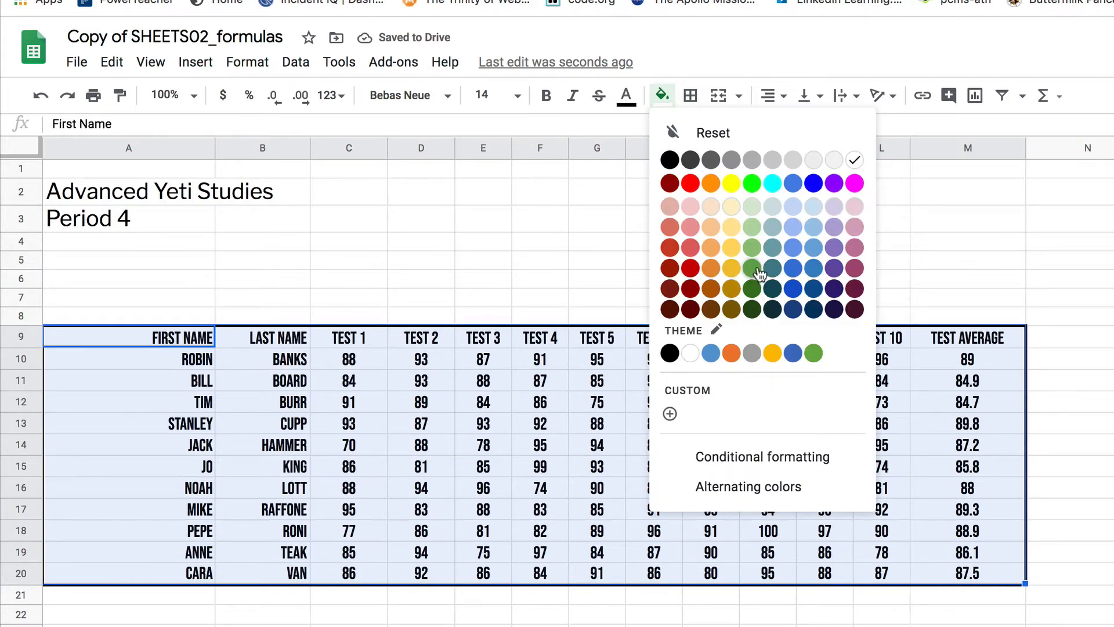
pyautogui.click(755, 248)
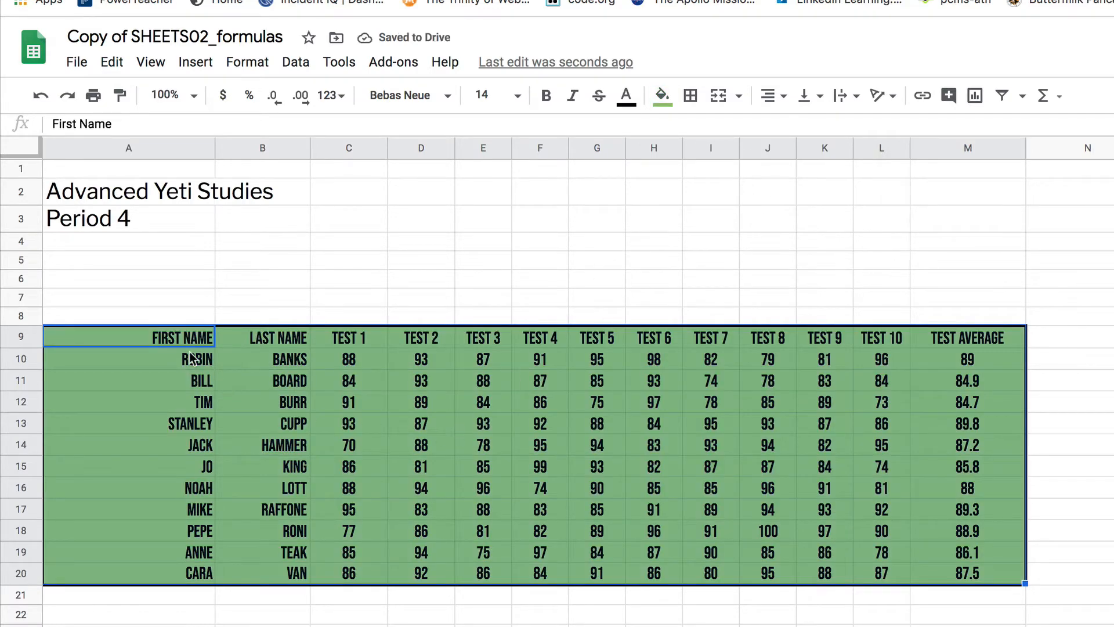
pyautogui.click(152, 339)
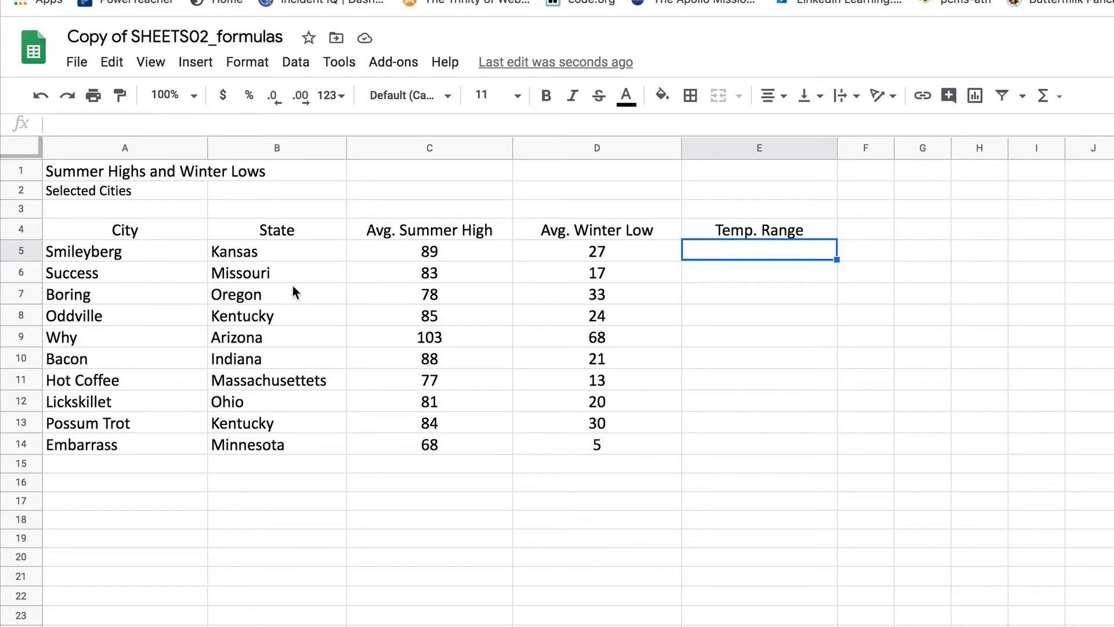
# On the Temps sheet, enter the formula =(c5-d5) in E5 to subtract the average winter low from the average summer high
pyautogui.click(460, 263)
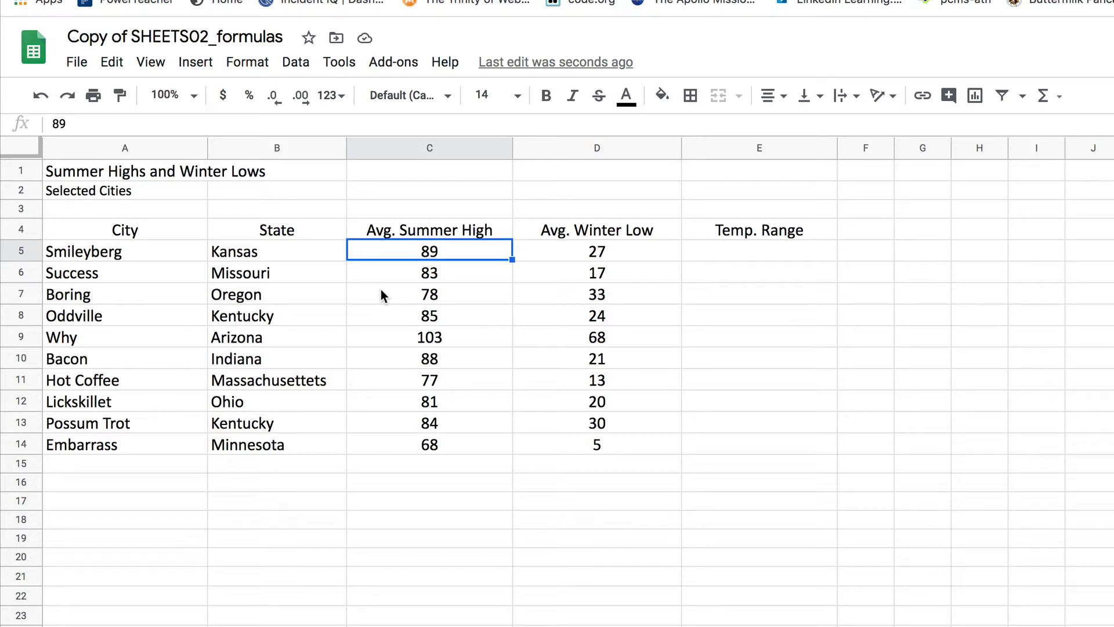
pyautogui.click(611, 256)
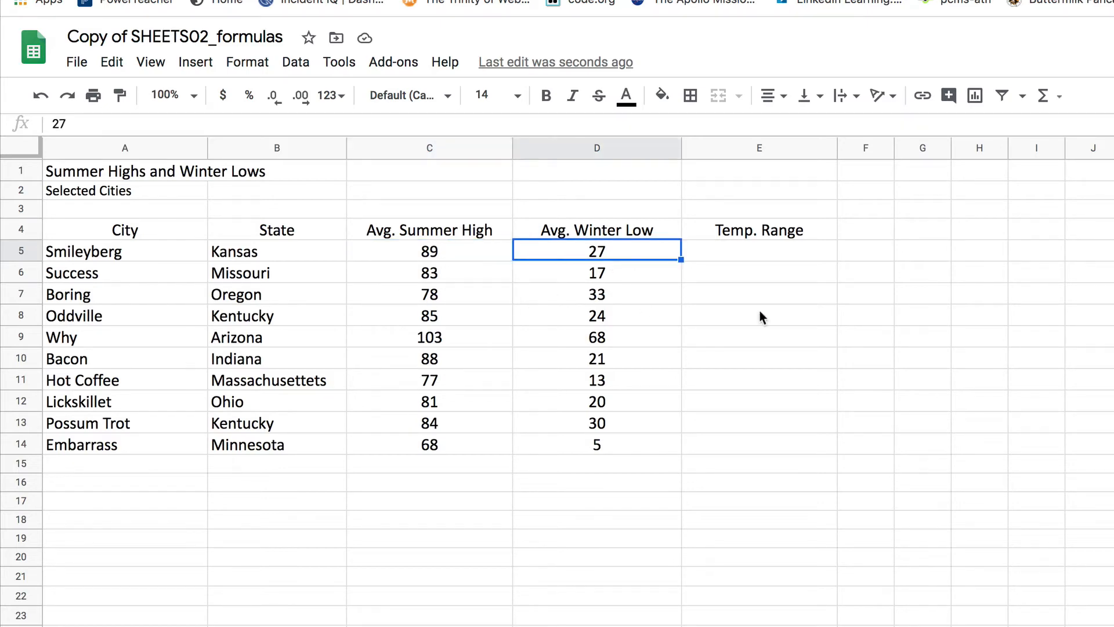
pyautogui.click(768, 251)
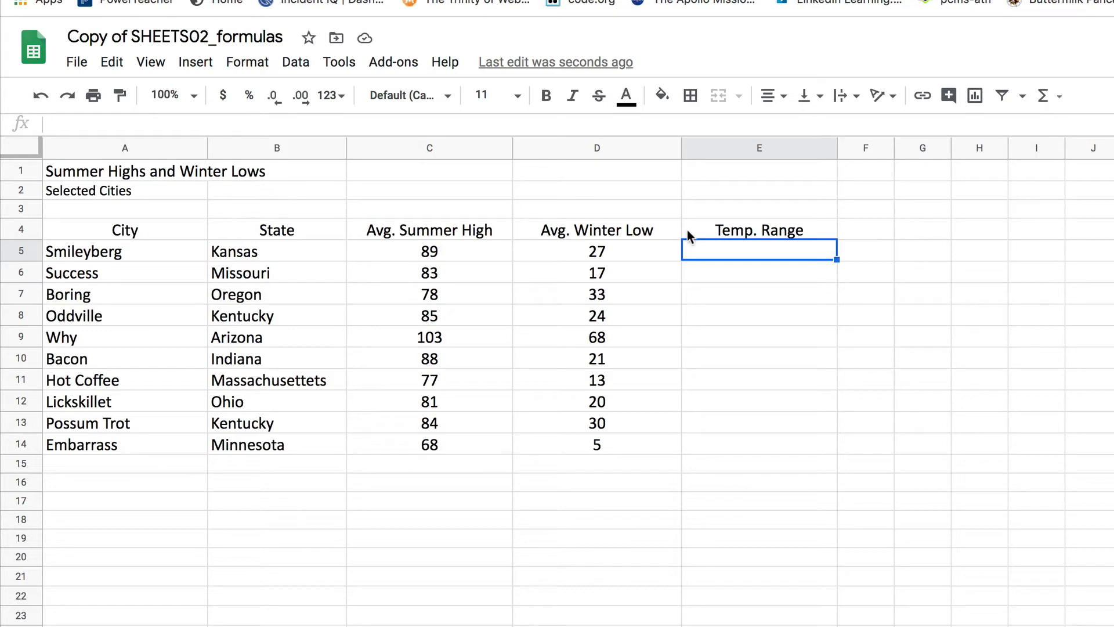
pyautogui.click(1061, 100)
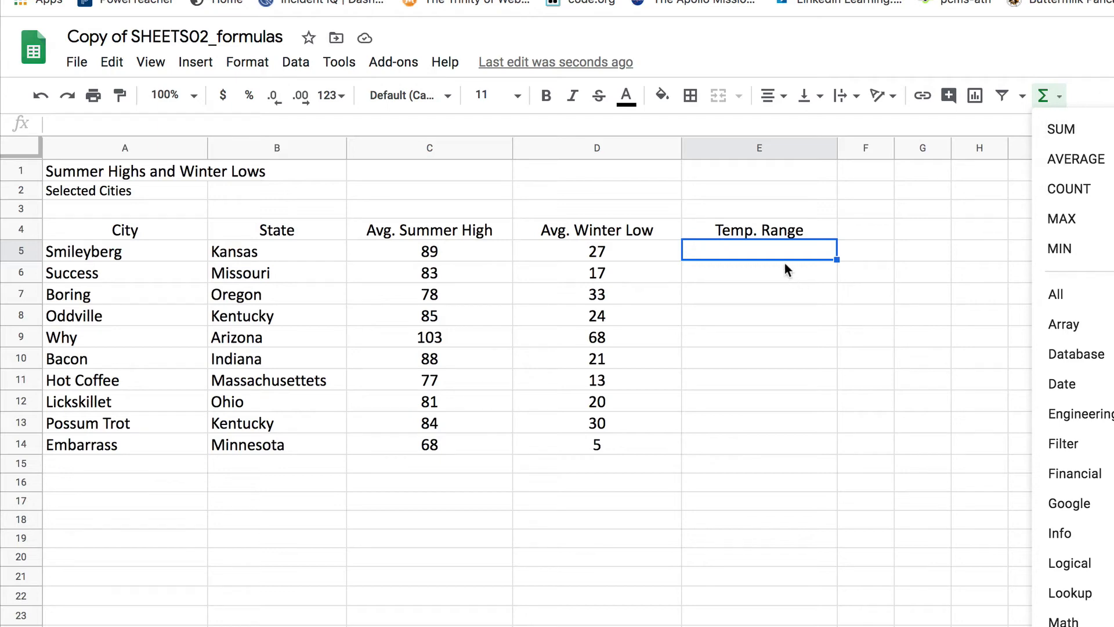
pyautogui.click(756, 256)
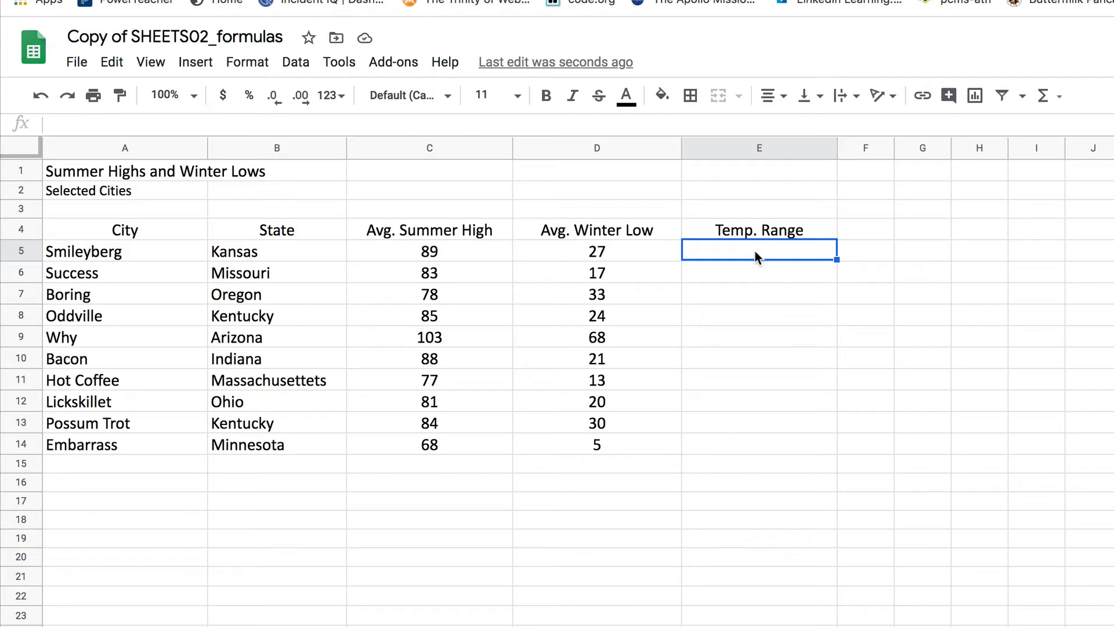
pyautogui.write('=')
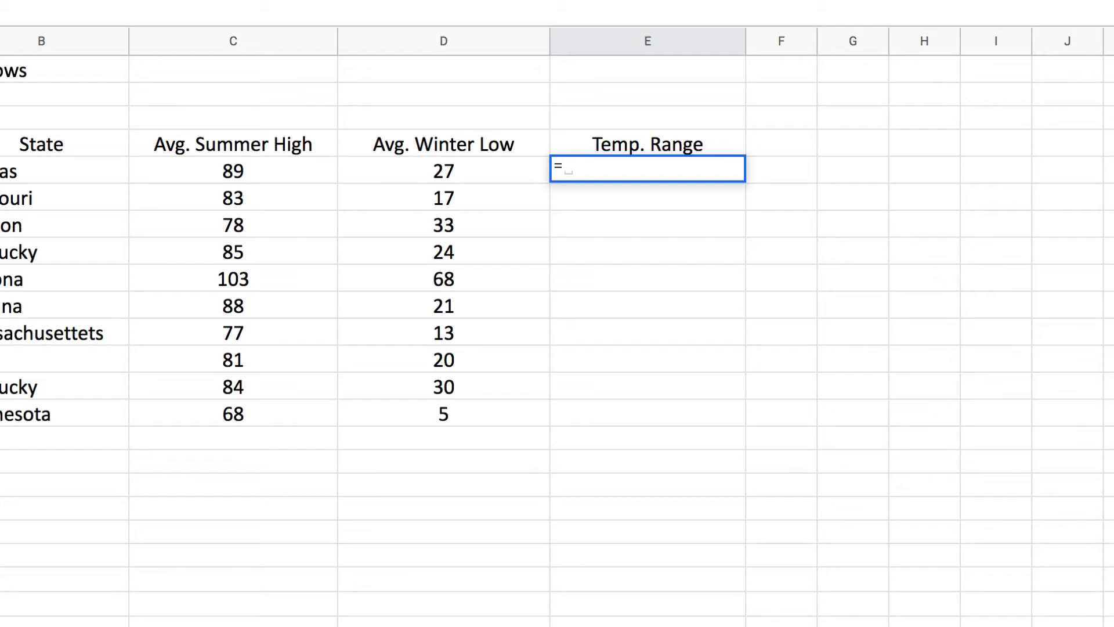
pyautogui.write('(')
pyautogui.write('c5')
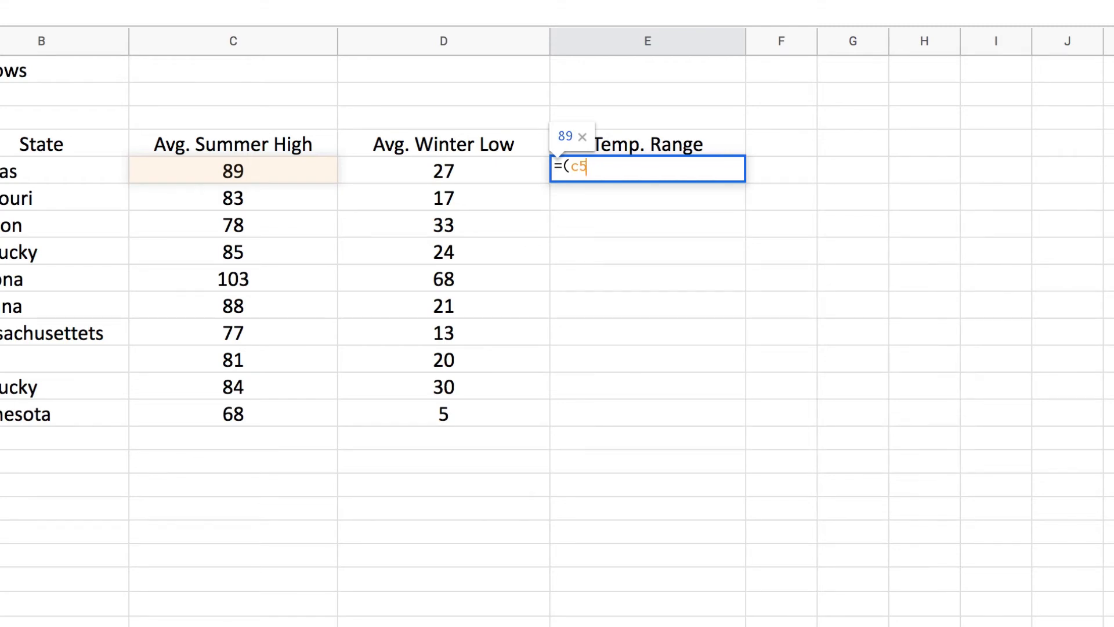
pyautogui.write('-')
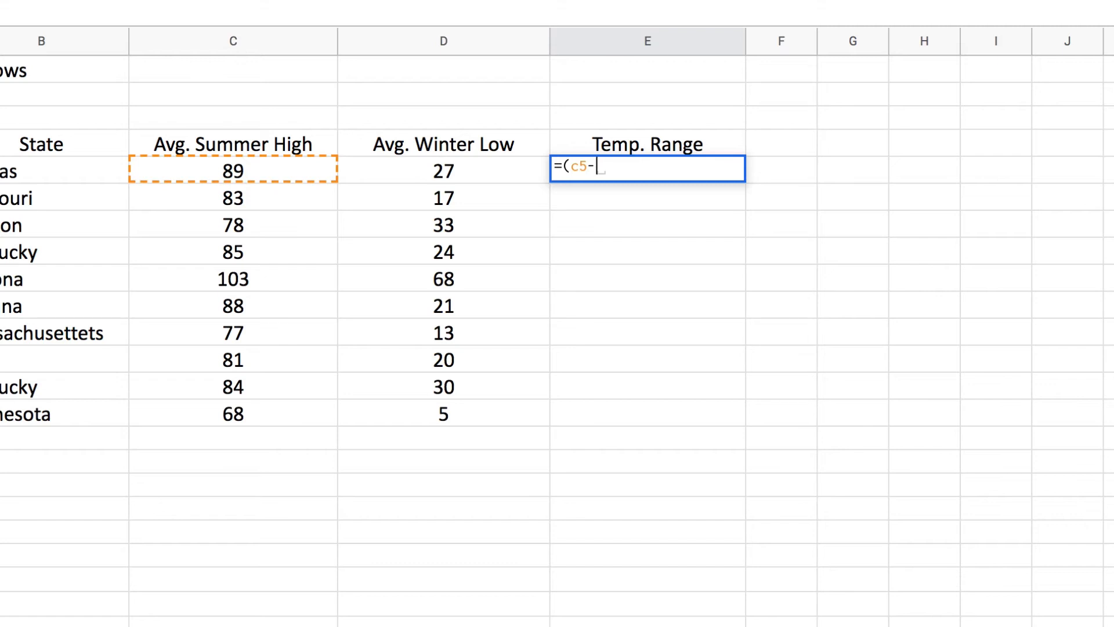
pyautogui.write('d5')
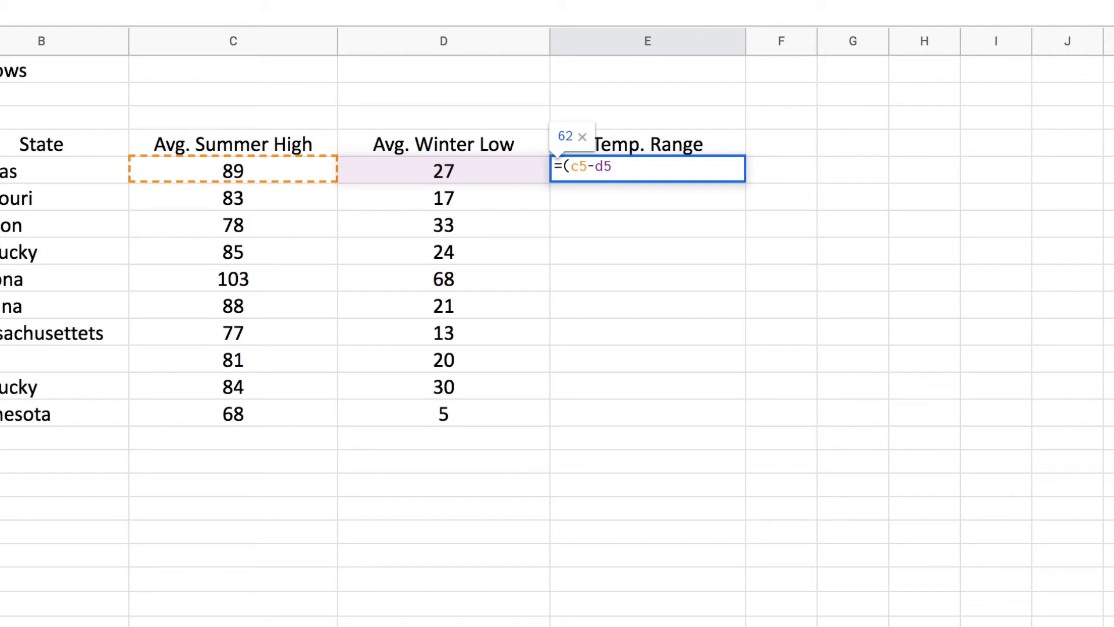
pyautogui.write(')')
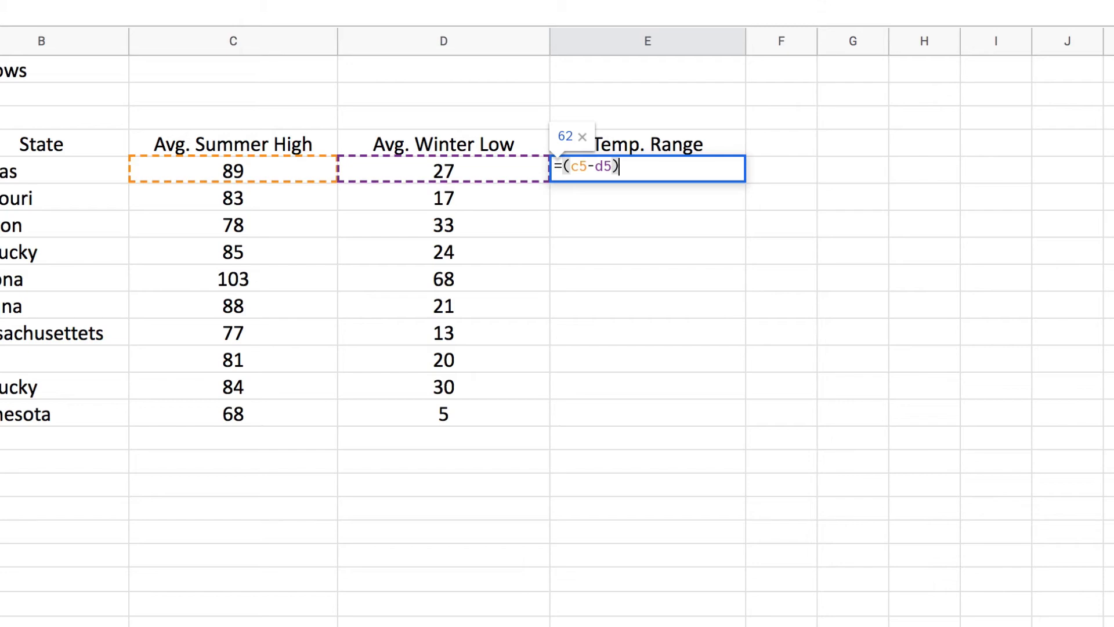
pyautogui.press('Return')
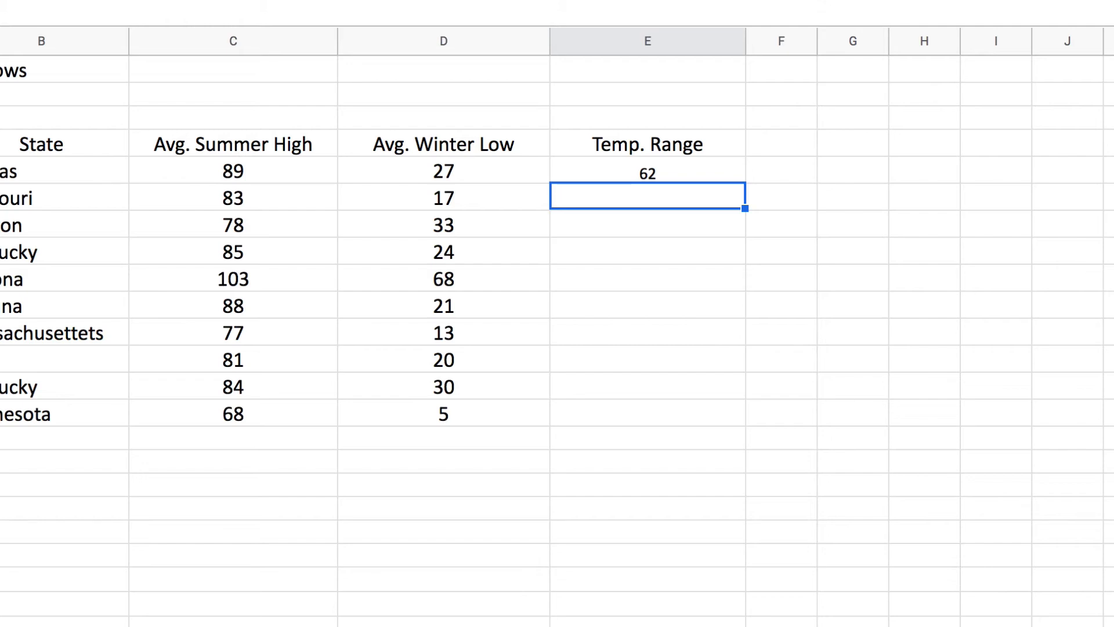
# Fill the temperature range formula from E5 down through E14 and check the high, low and range in row 12
pyautogui.click(648, 170)
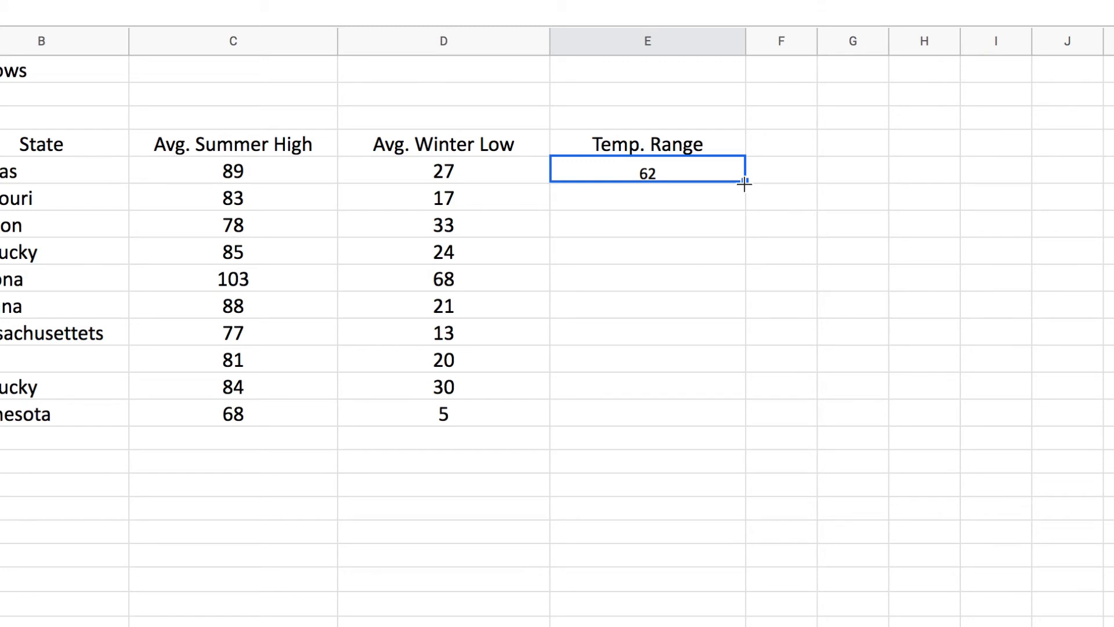
pyautogui.moveTo(745, 183); pyautogui.dragTo(727, 410)
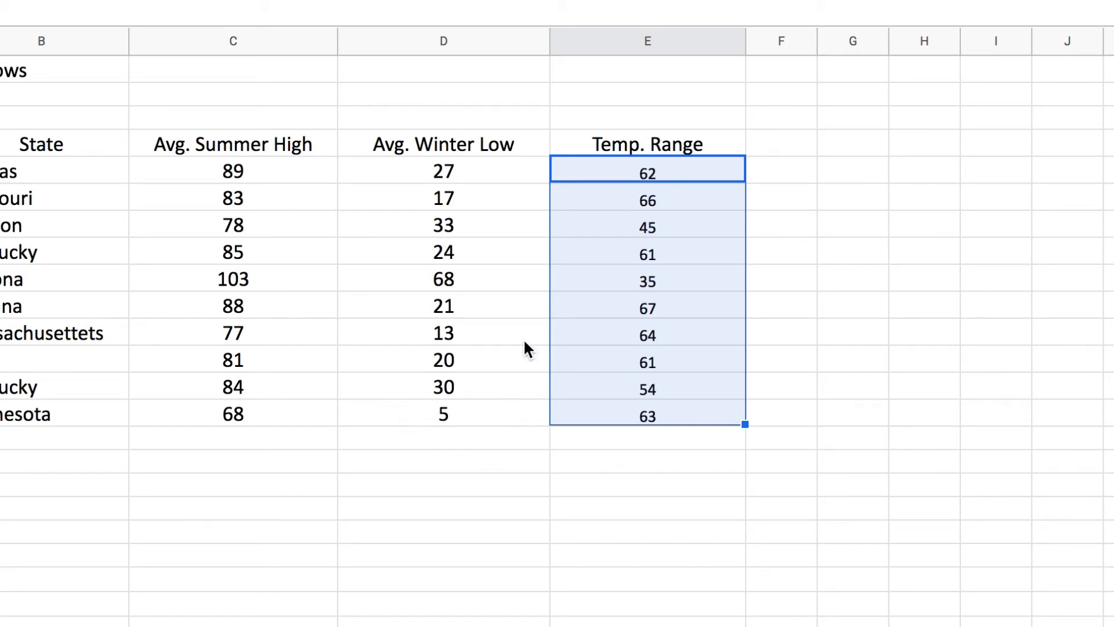
pyautogui.click(241, 364)
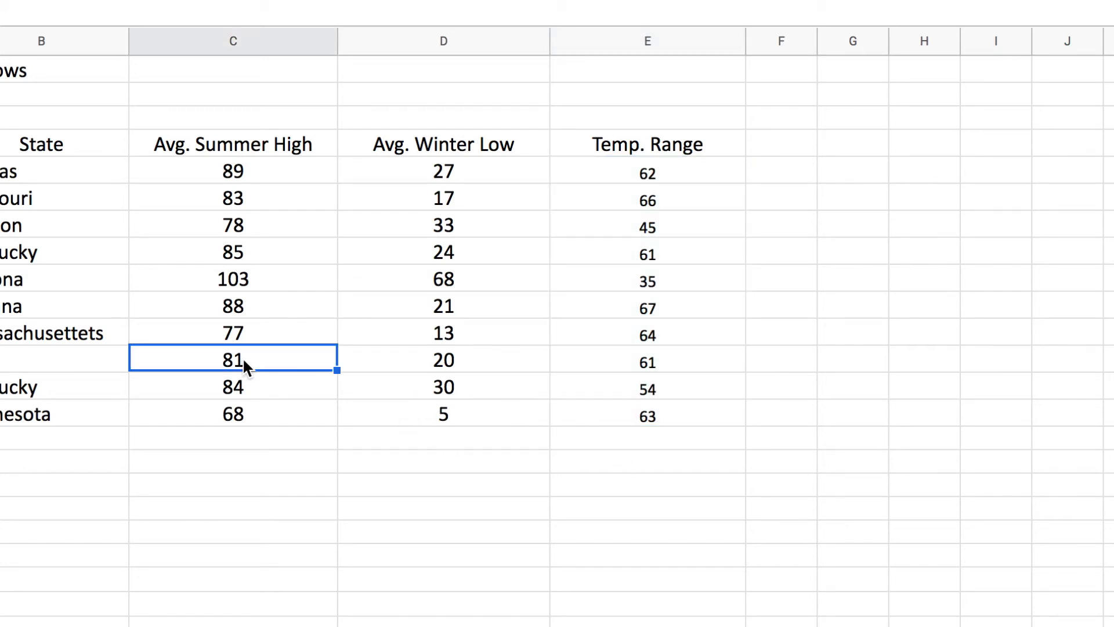
pyautogui.click(441, 366)
pyautogui.click(630, 371)
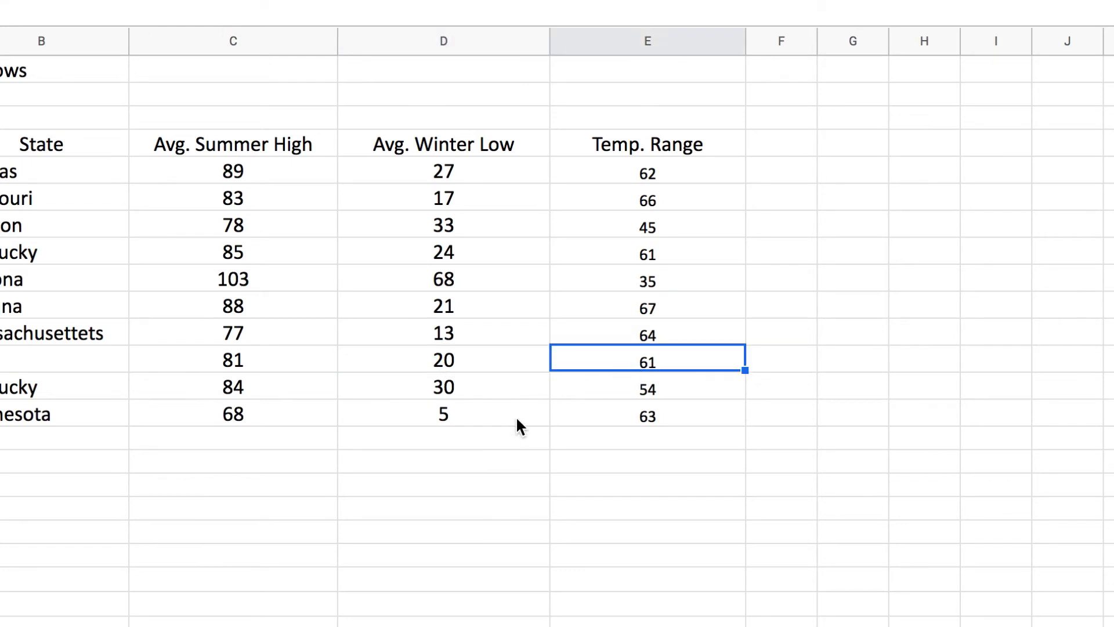
# Check the average summer high, average winter low and temperature range in the row for Why, Arizona
pyautogui.click(239, 283)
pyautogui.click(441, 285)
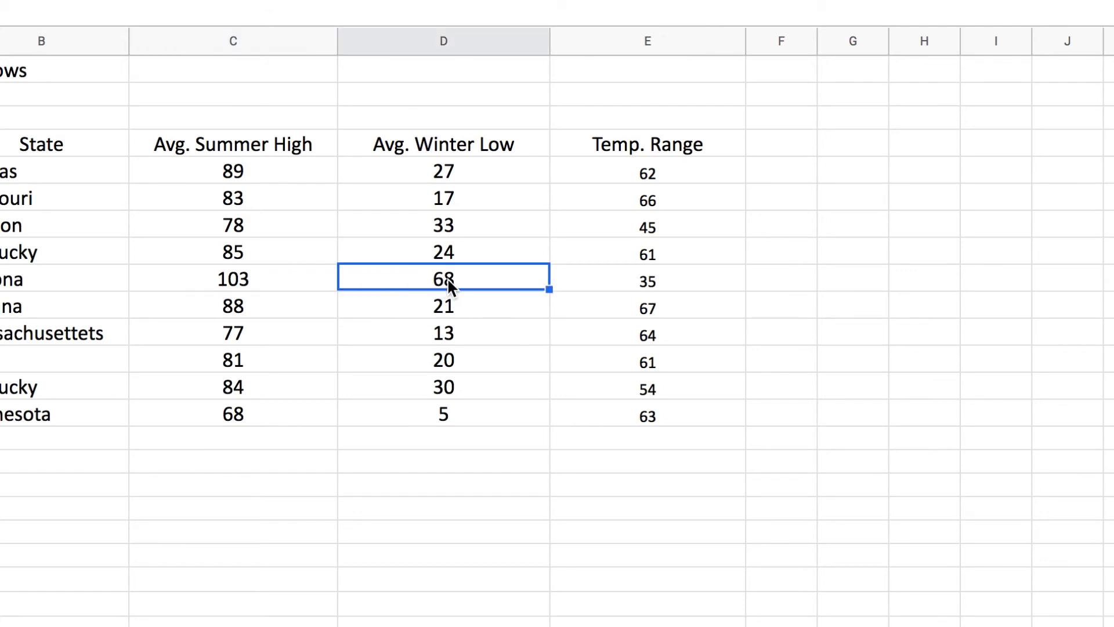
pyautogui.click(637, 282)
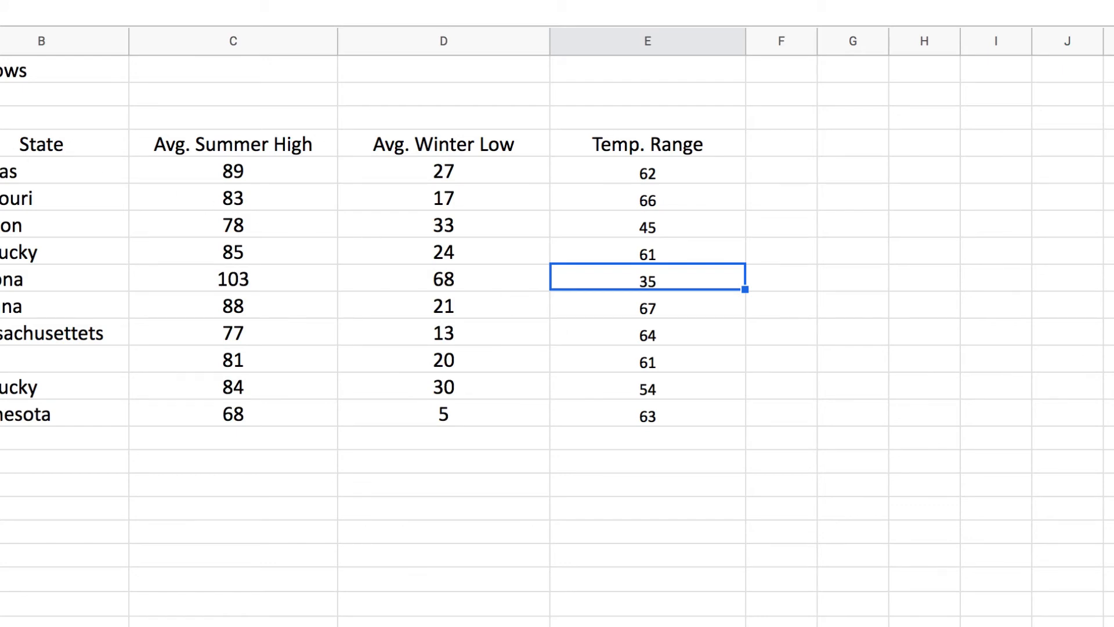
# Fill the temperature table A4:E14 with light purple 3 and add borders around all of its cells
pyautogui.moveTo(64, 145); pyautogui.dragTo(620, 409)
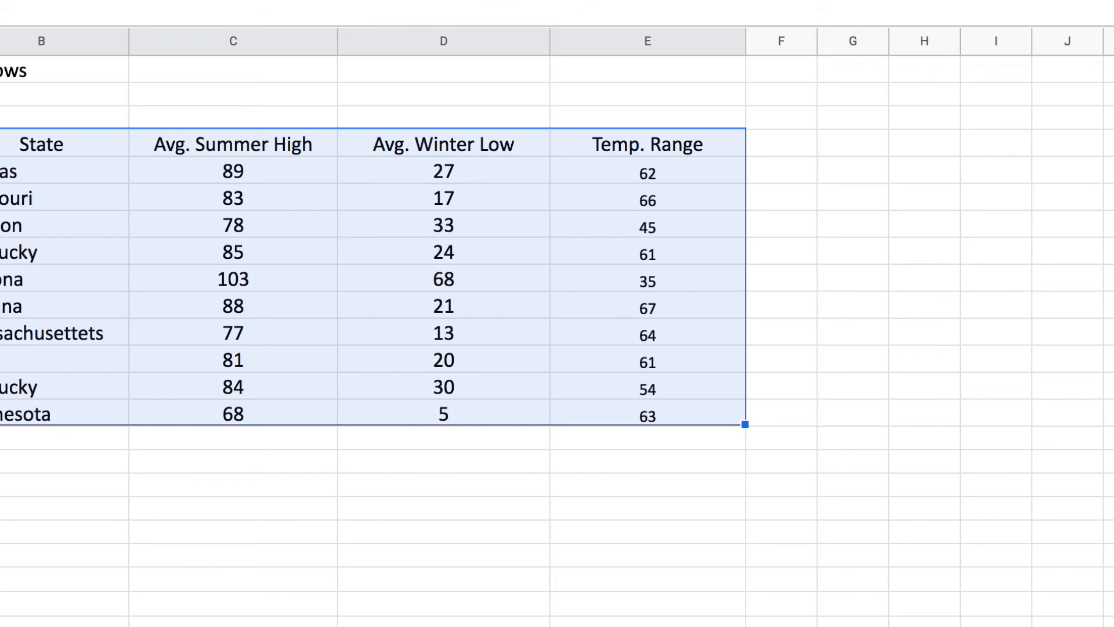
pyautogui.click(527, 0)
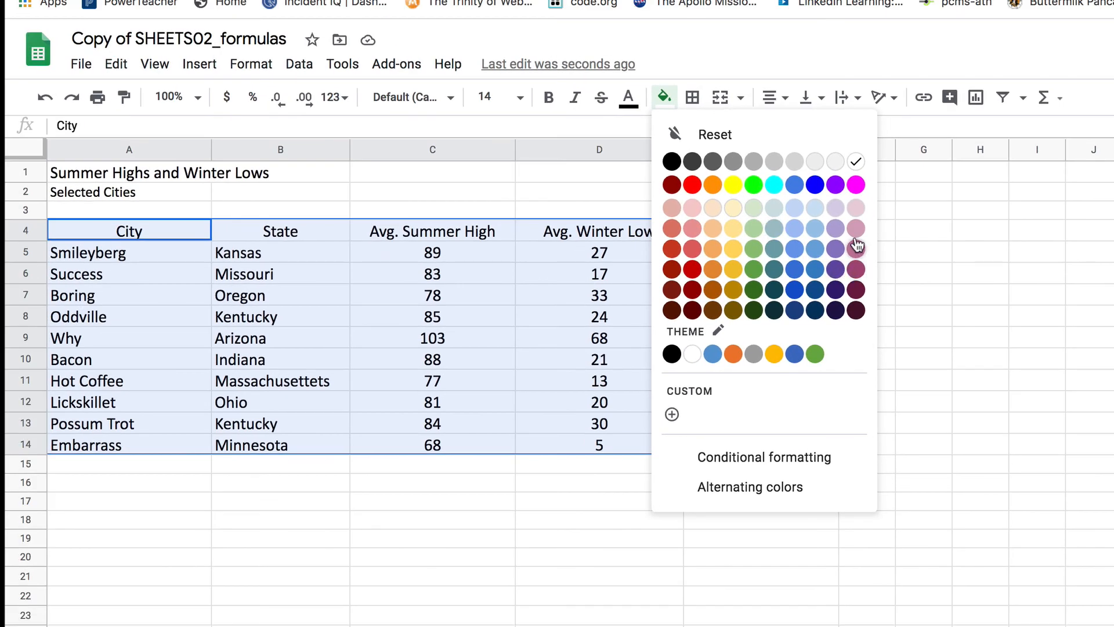
pyautogui.click(836, 212)
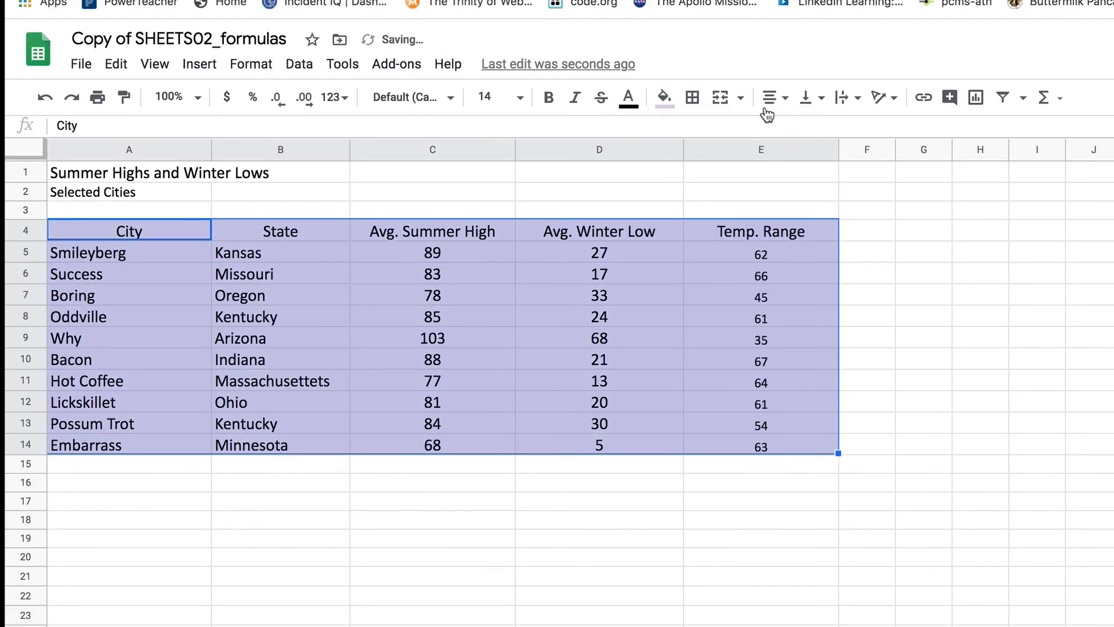
pyautogui.click(693, 97)
pyautogui.click(700, 135)
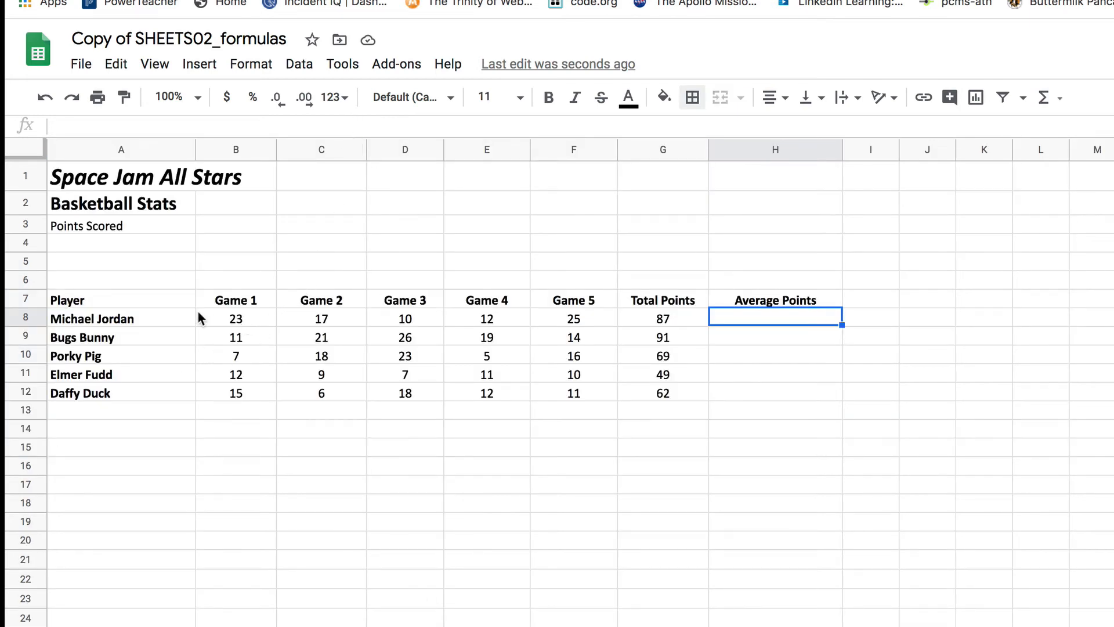
# On the Hoops sheet, examine the player names, the first player's game scores in B8:F8 and the total points formula in G8
pyautogui.click(98, 321)
pyautogui.click(98, 342)
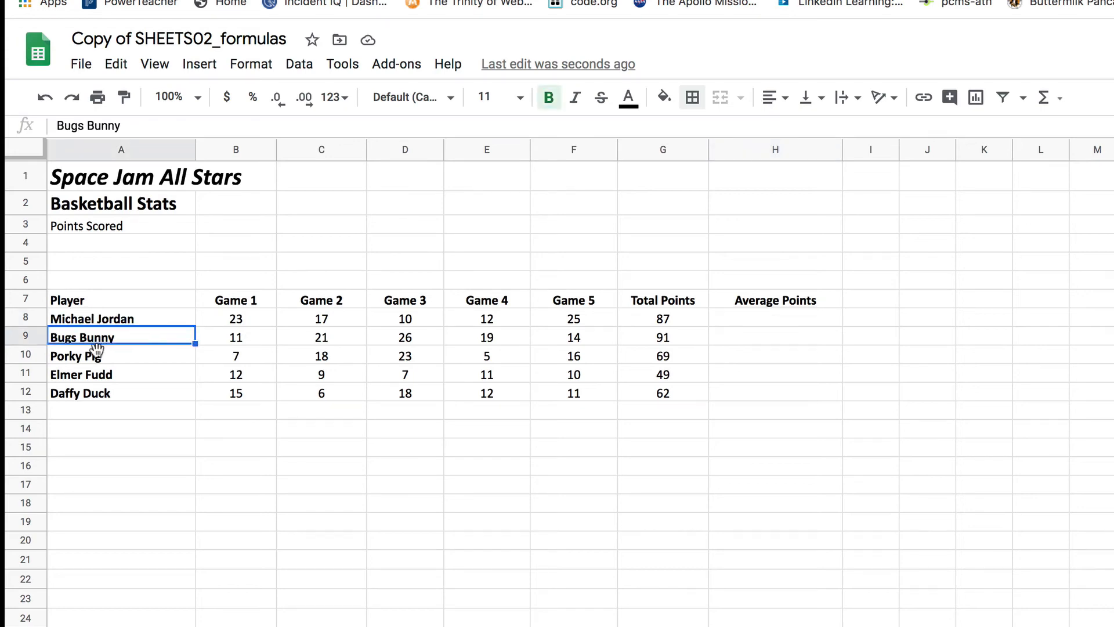
pyautogui.click(105, 360)
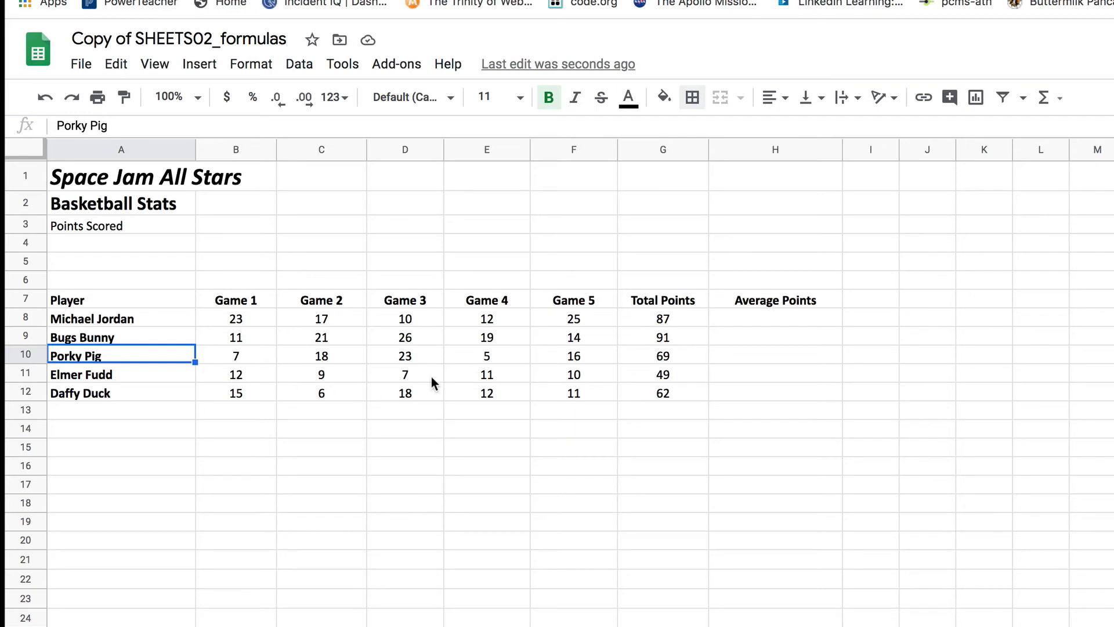
pyautogui.moveTo(241, 315); pyautogui.dragTo(593, 322)
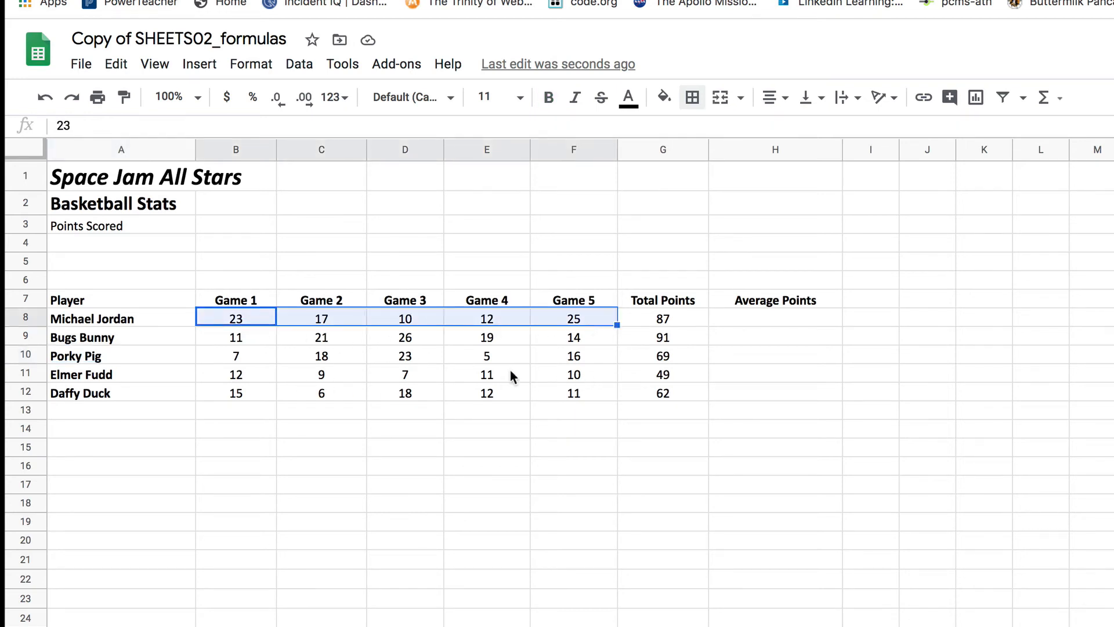
pyautogui.click(665, 316)
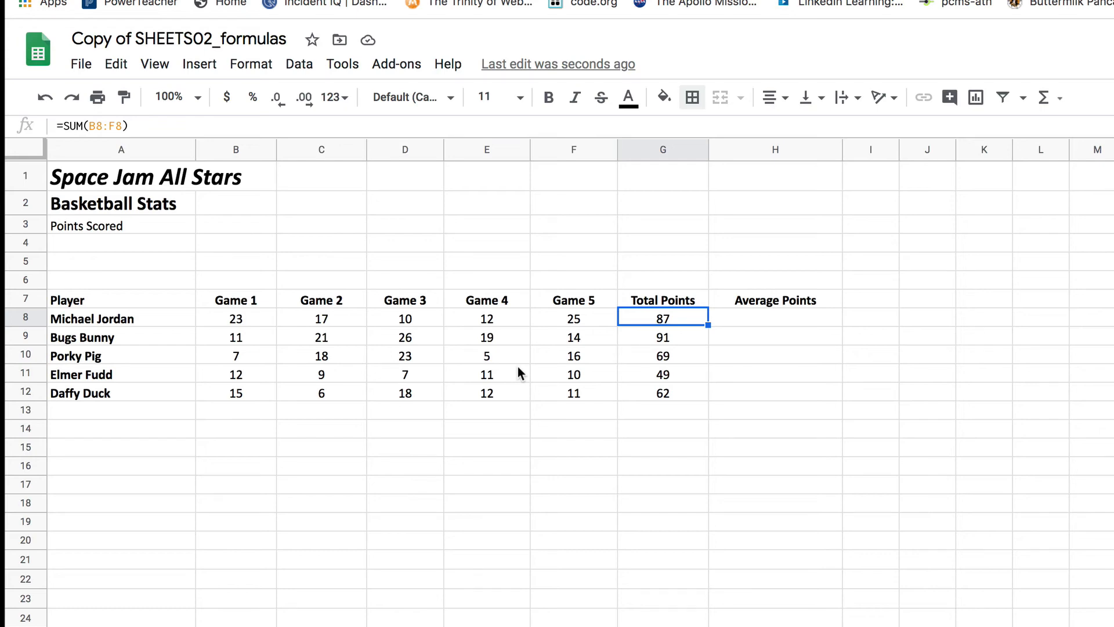
pyautogui.click(763, 323)
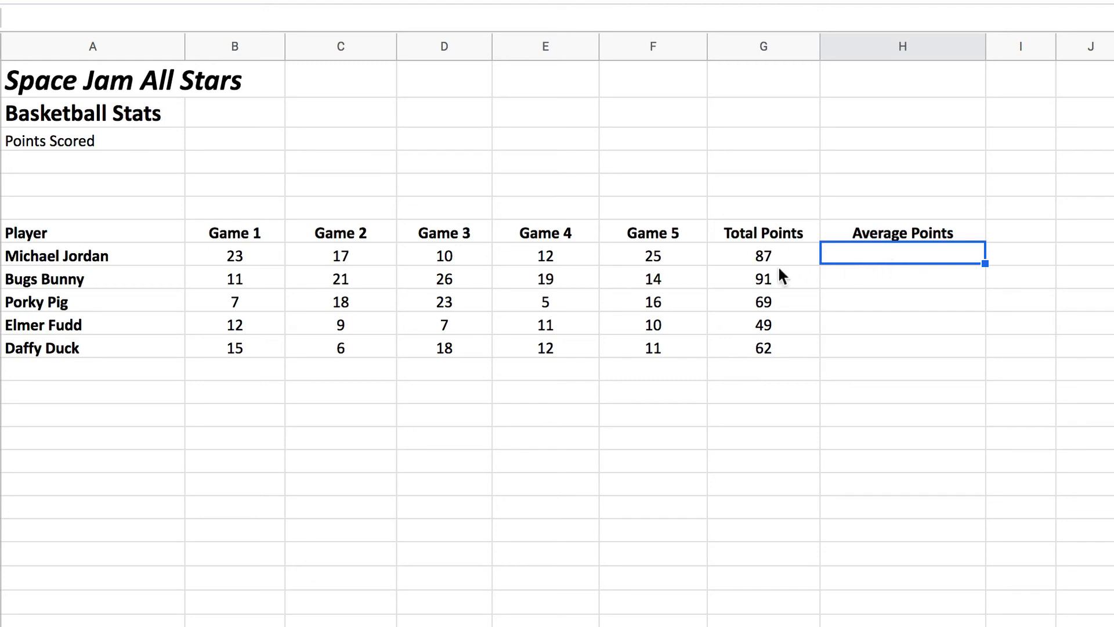
pyautogui.click(760, 258)
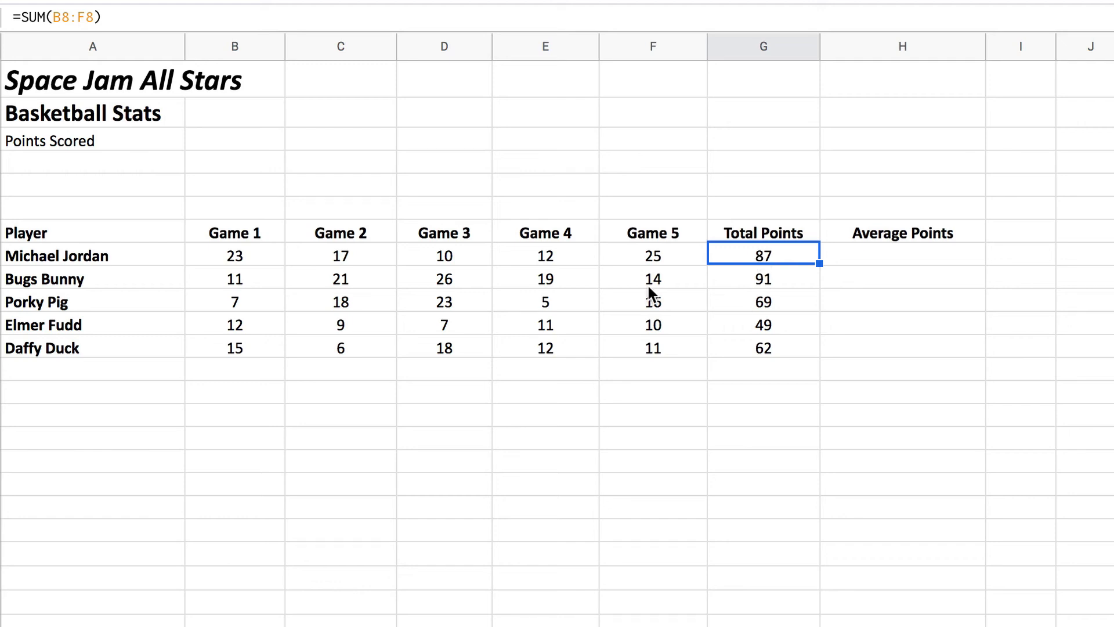
pyautogui.moveTo(238, 259); pyautogui.dragTo(734, 266)
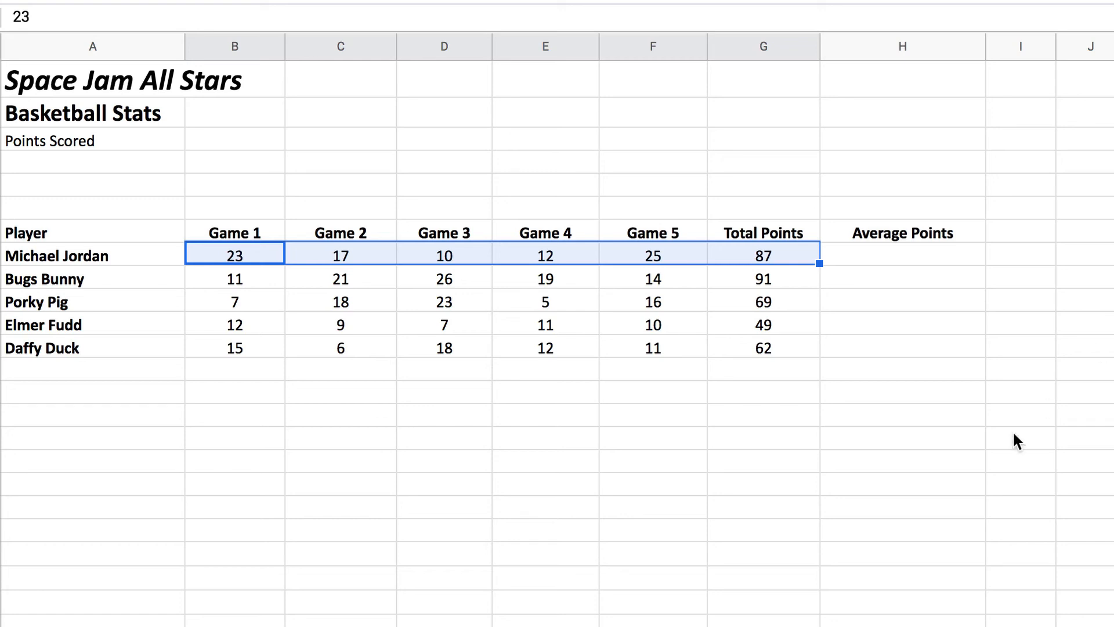
# Enter the formula =average(b8:f8) in H8 under Average Points and fill it down through H12
pyautogui.click(888, 255)
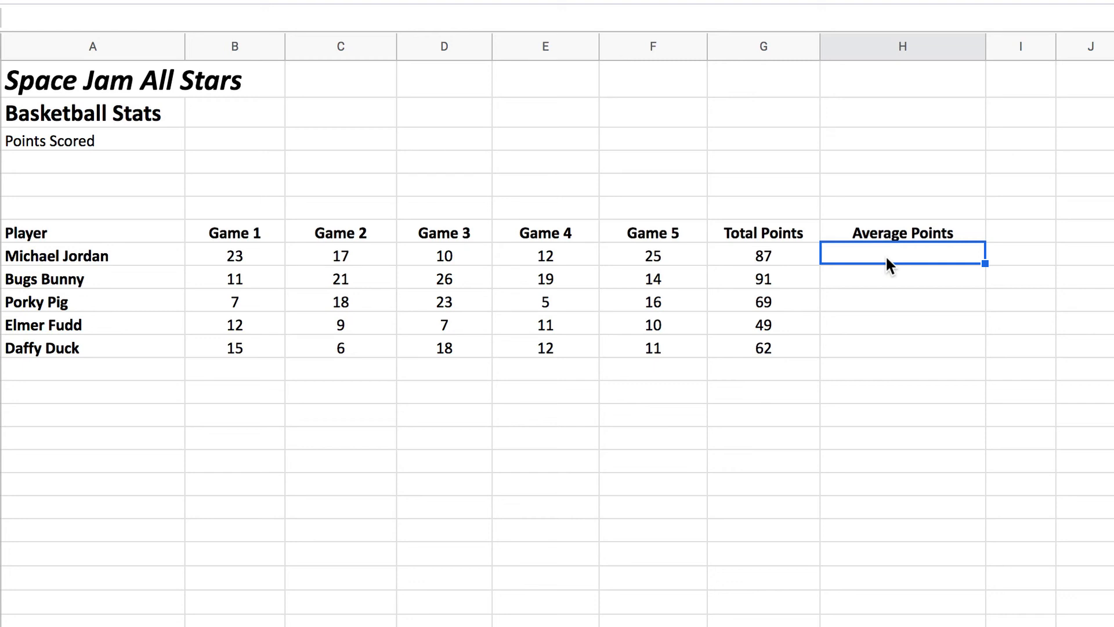
pyautogui.write('=')
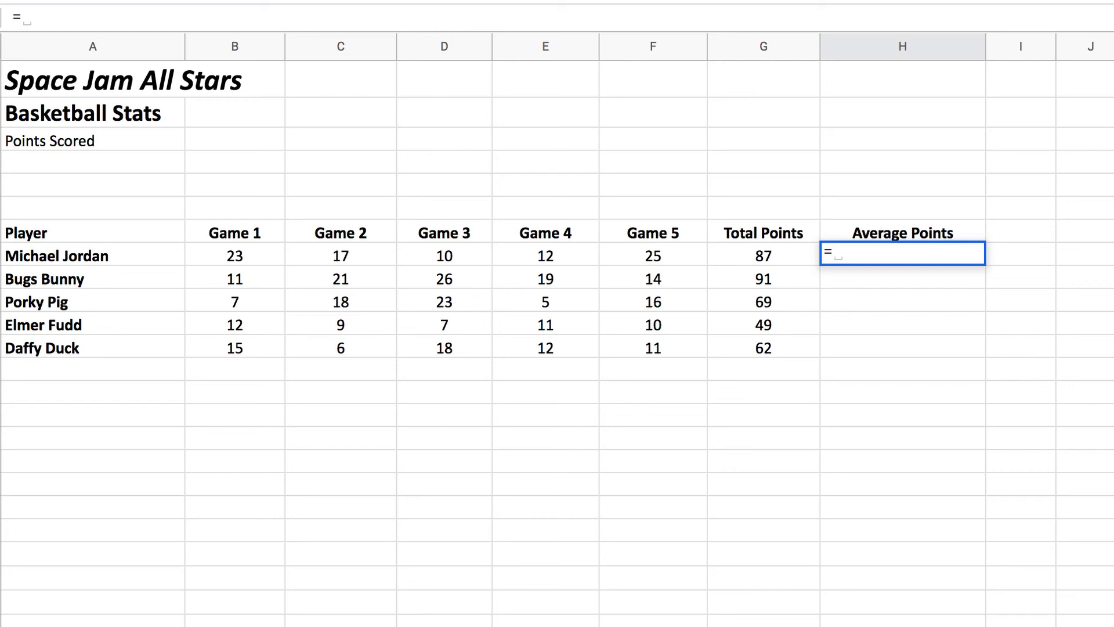
pyautogui.write('average')
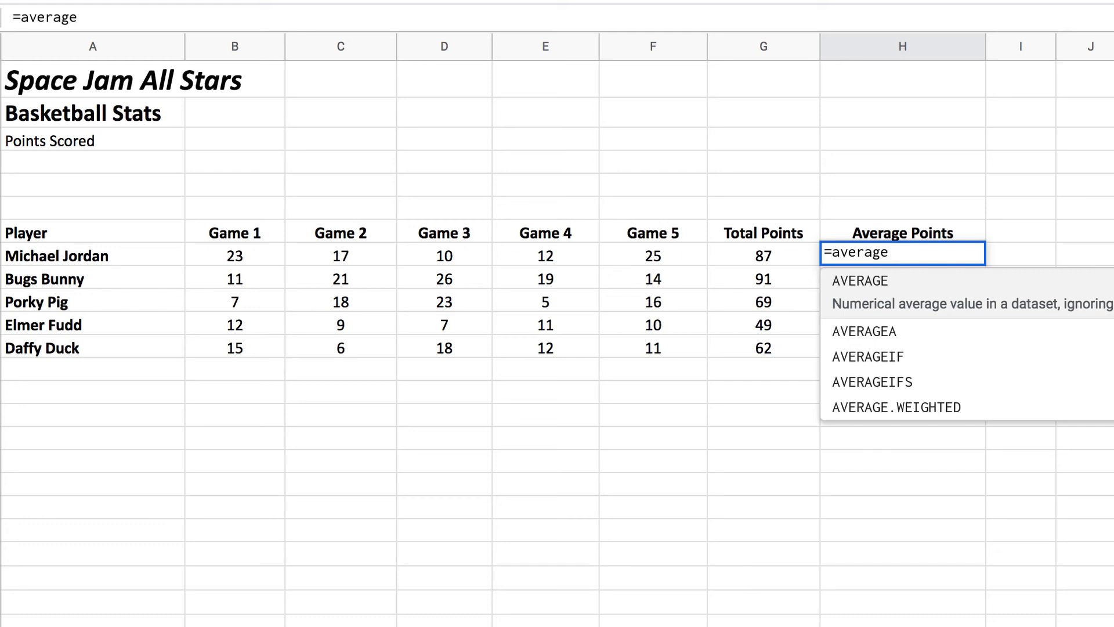
pyautogui.write('(')
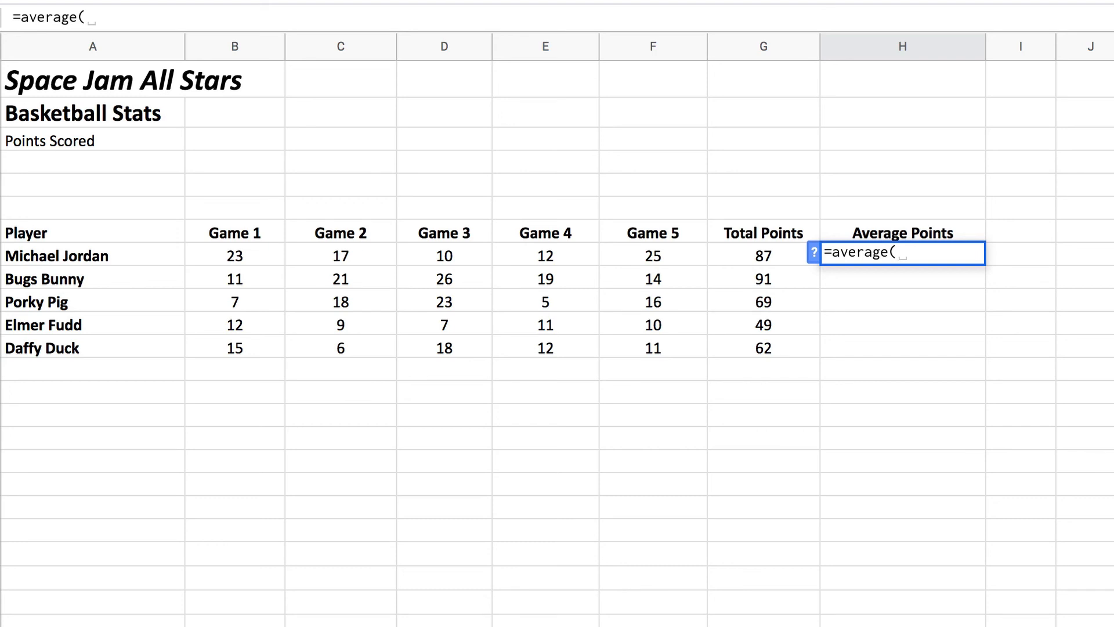
pyautogui.write('b')
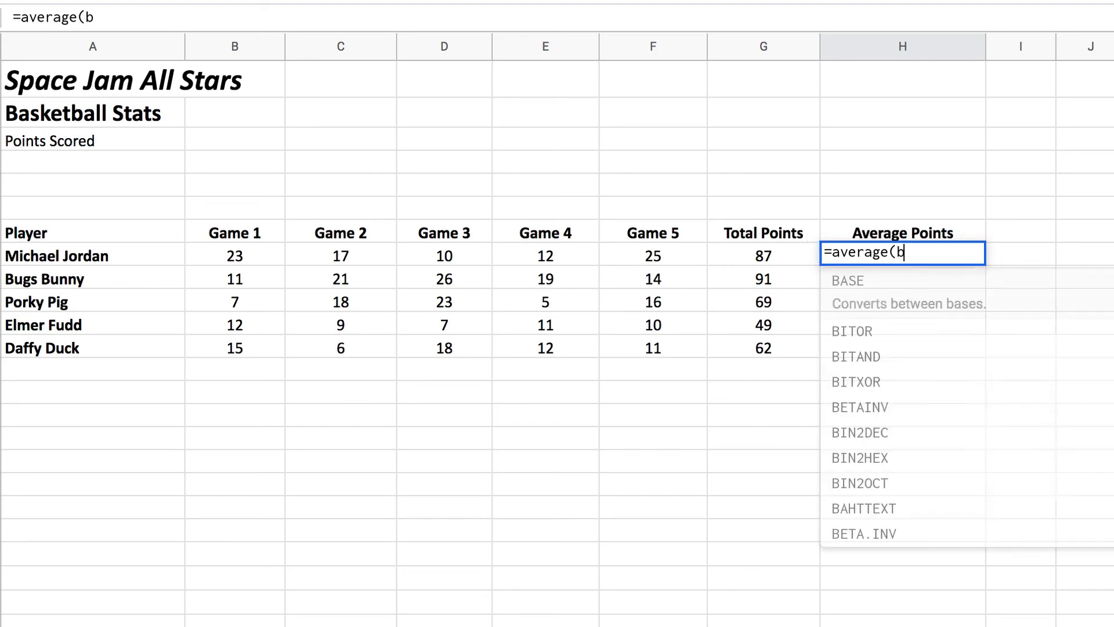
pyautogui.write('8')
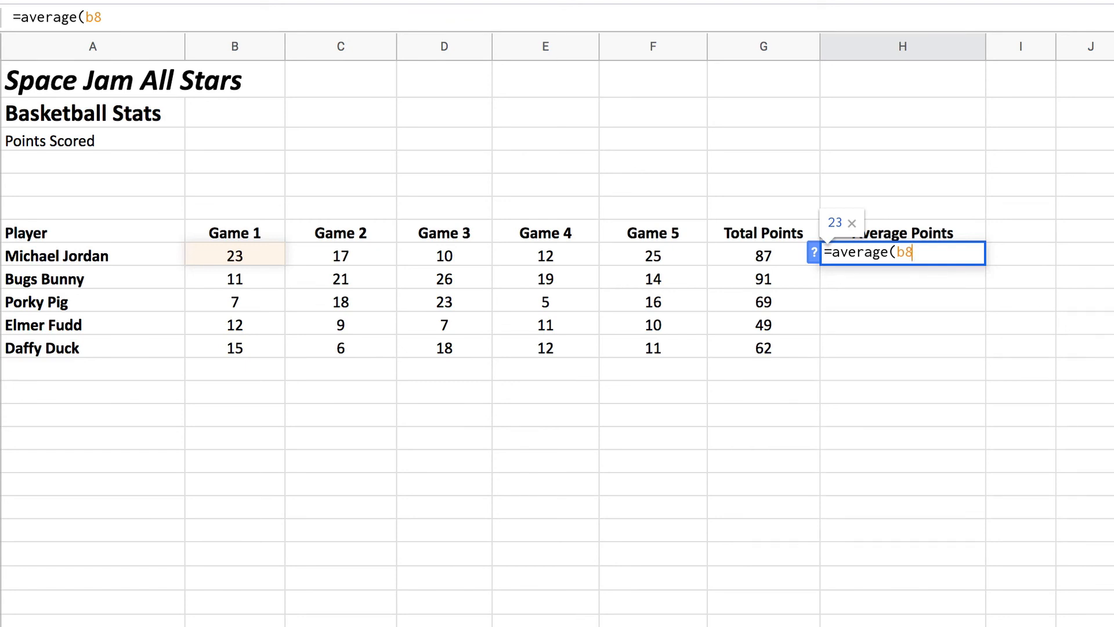
pyautogui.write(':')
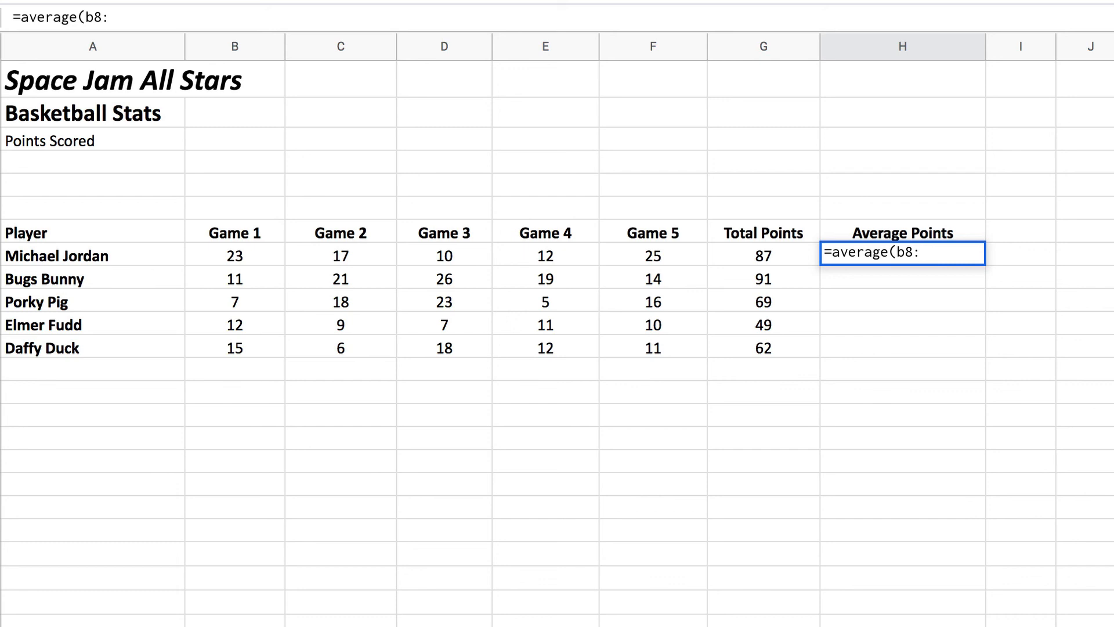
pyautogui.write('f8')
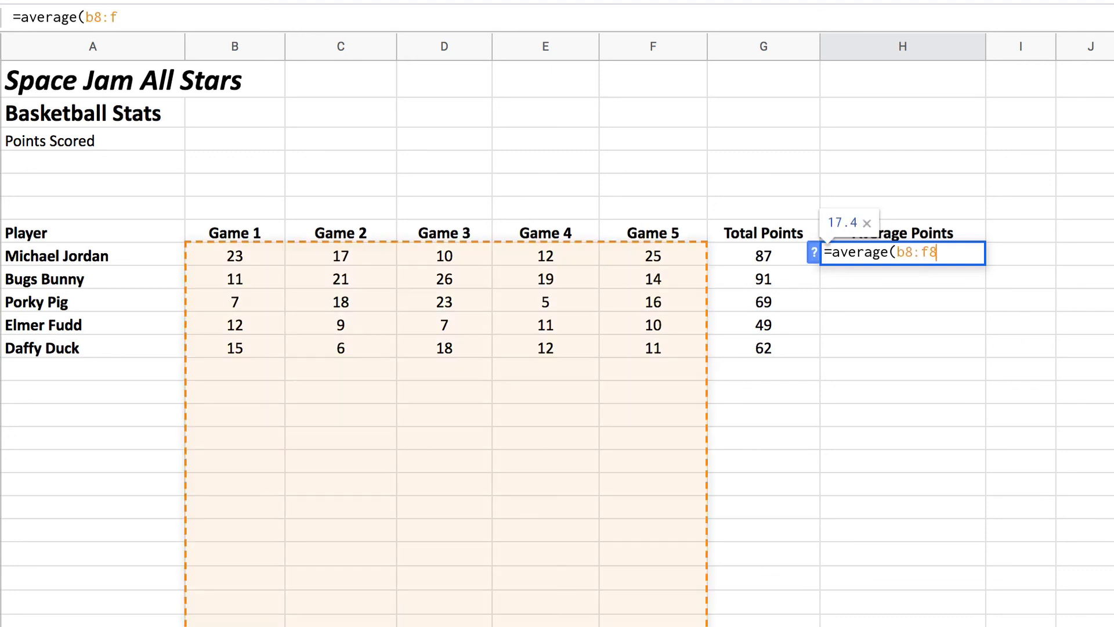
pyautogui.write(')')
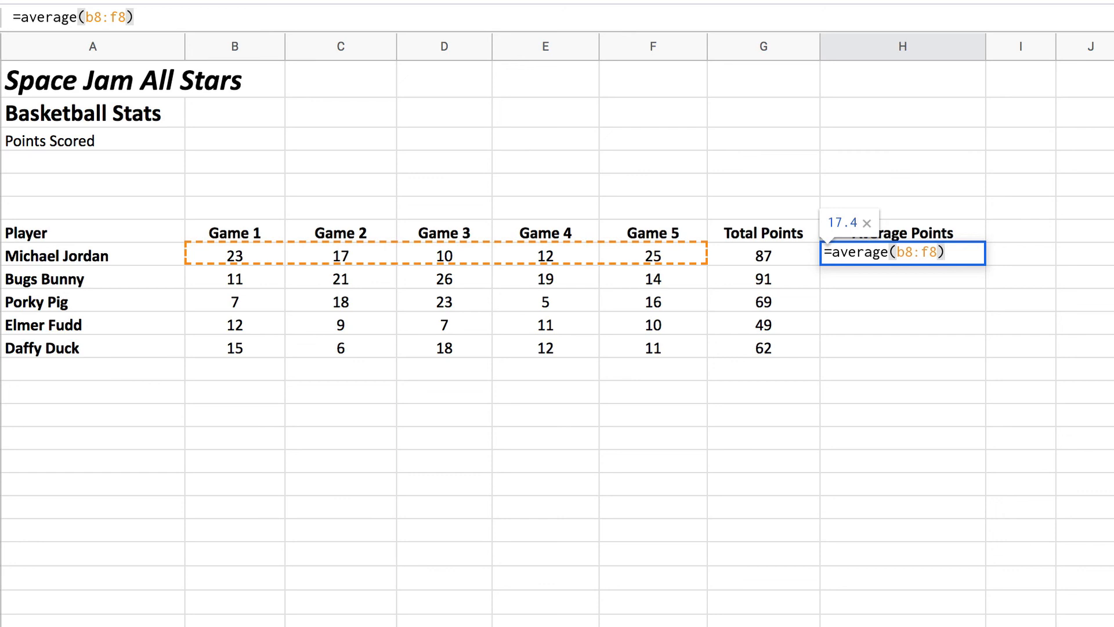
pyautogui.press('Return')
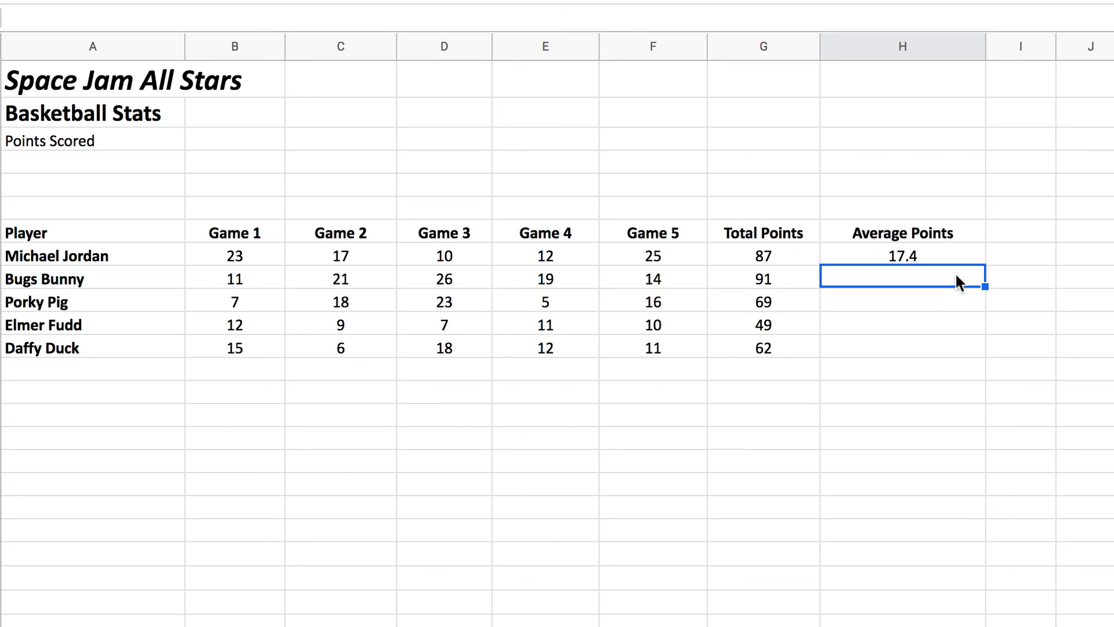
pyautogui.click(918, 255)
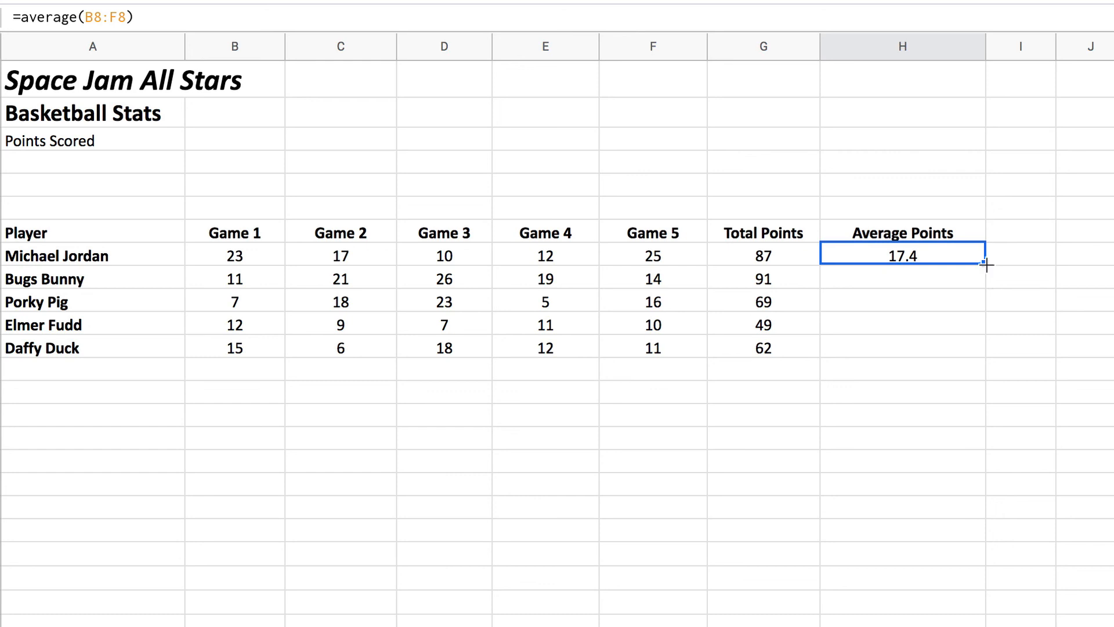
pyautogui.moveTo(987, 264); pyautogui.dragTo(969, 344)
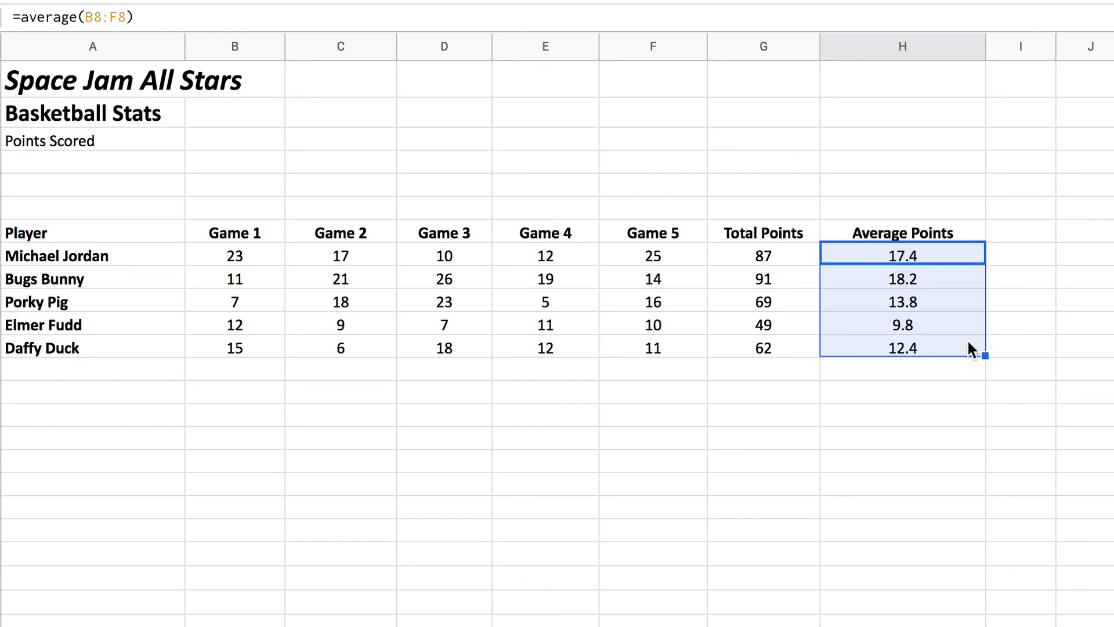
# Fill the basketball stats table A7:H12 with a light blue 3 background color
pyautogui.moveTo(83, 230); pyautogui.dragTo(884, 347)
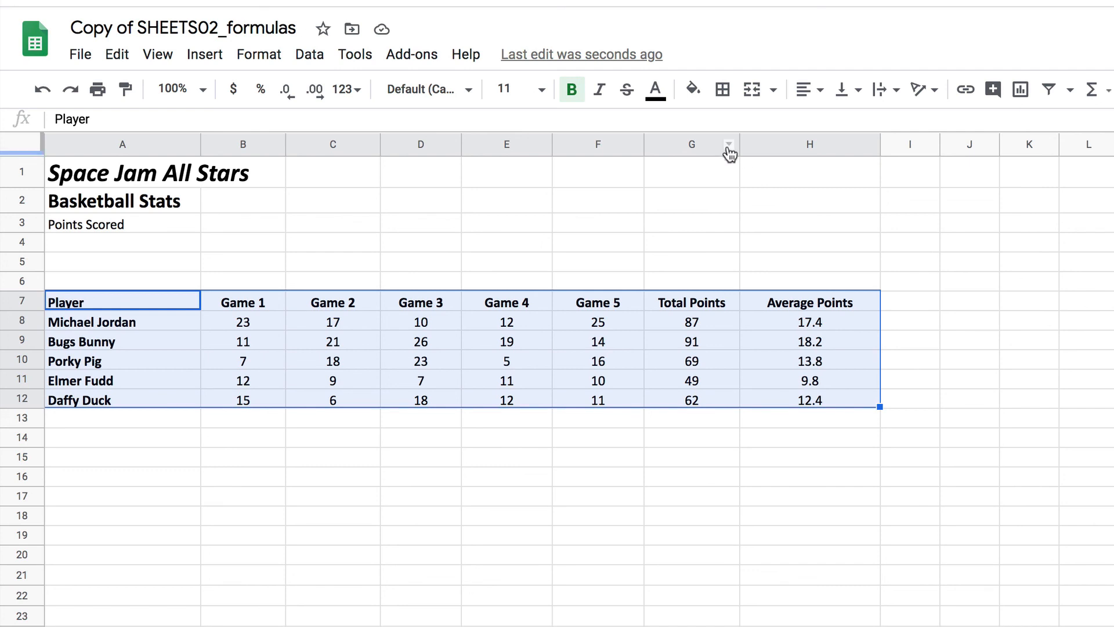
pyautogui.click(694, 92)
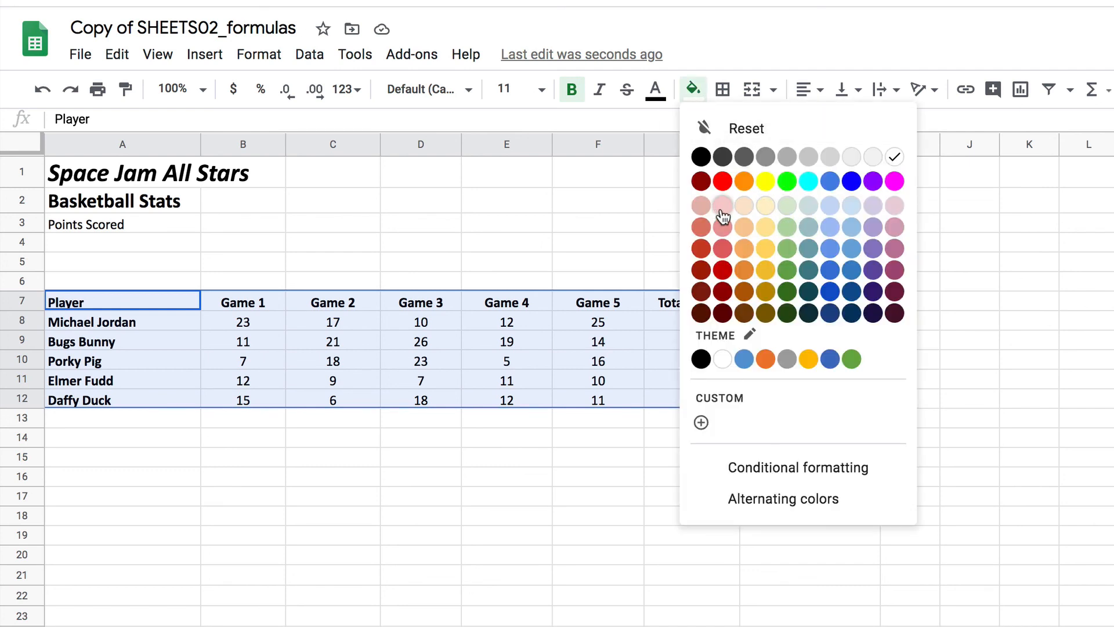
pyautogui.click(851, 207)
# Add borders to all cells of the stats table A7:H12 and set their line style to thin solid
pyautogui.click(724, 91)
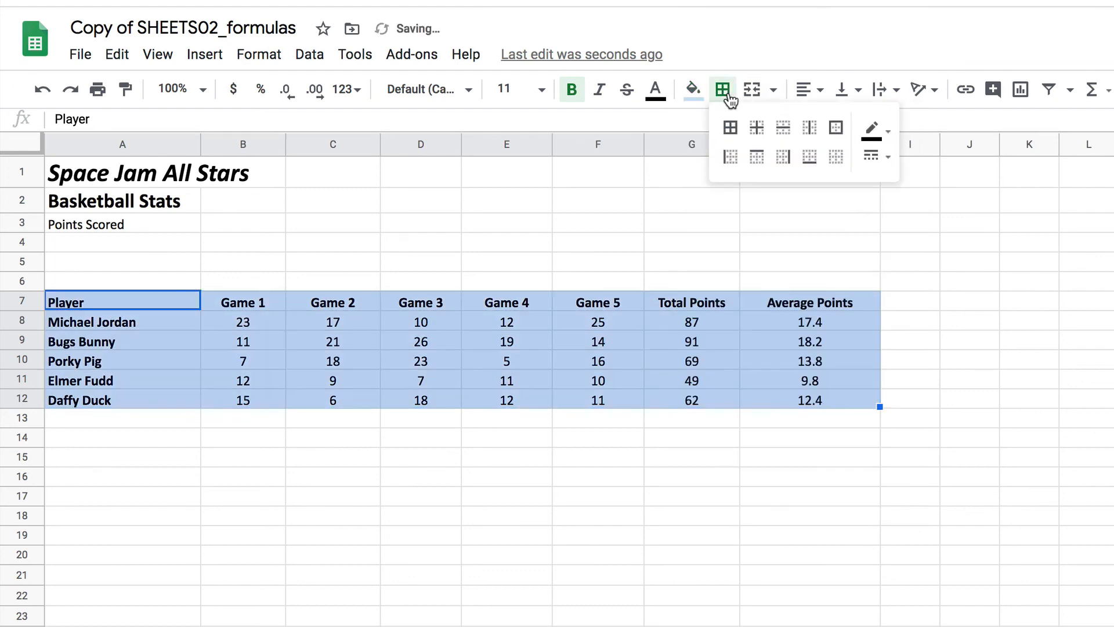
pyautogui.click(733, 131)
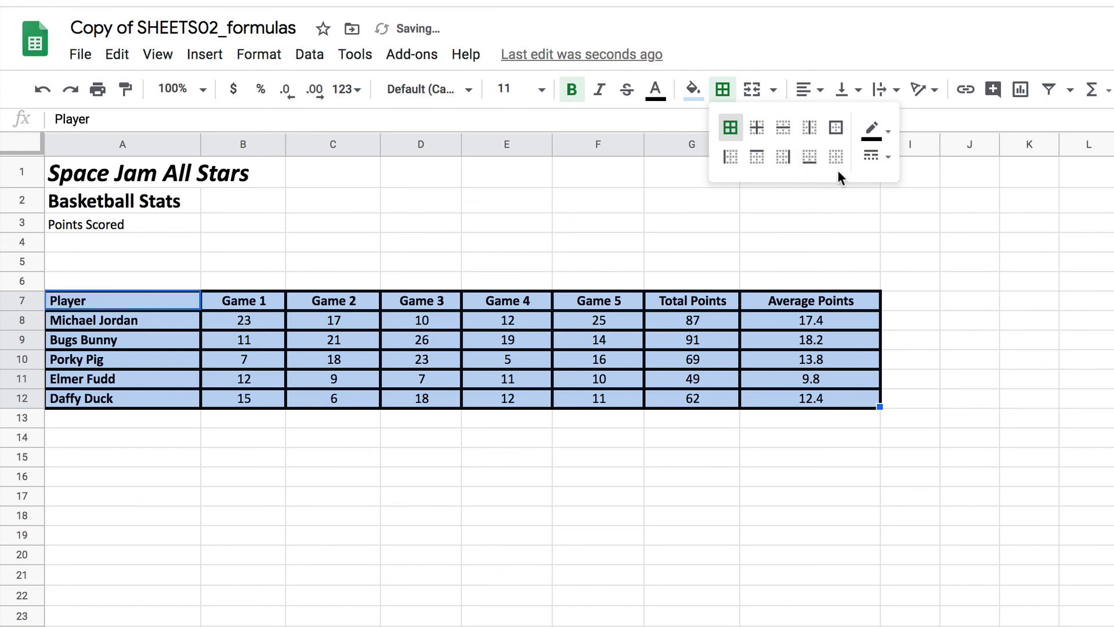
pyautogui.click(875, 132)
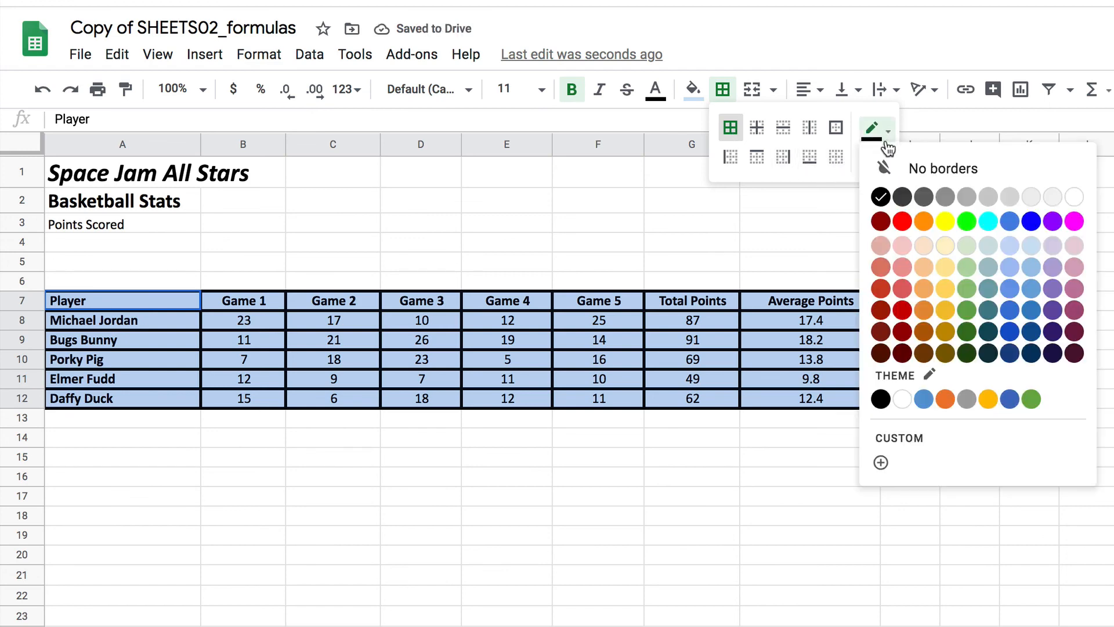
pyautogui.click(883, 142)
pyautogui.click(883, 155)
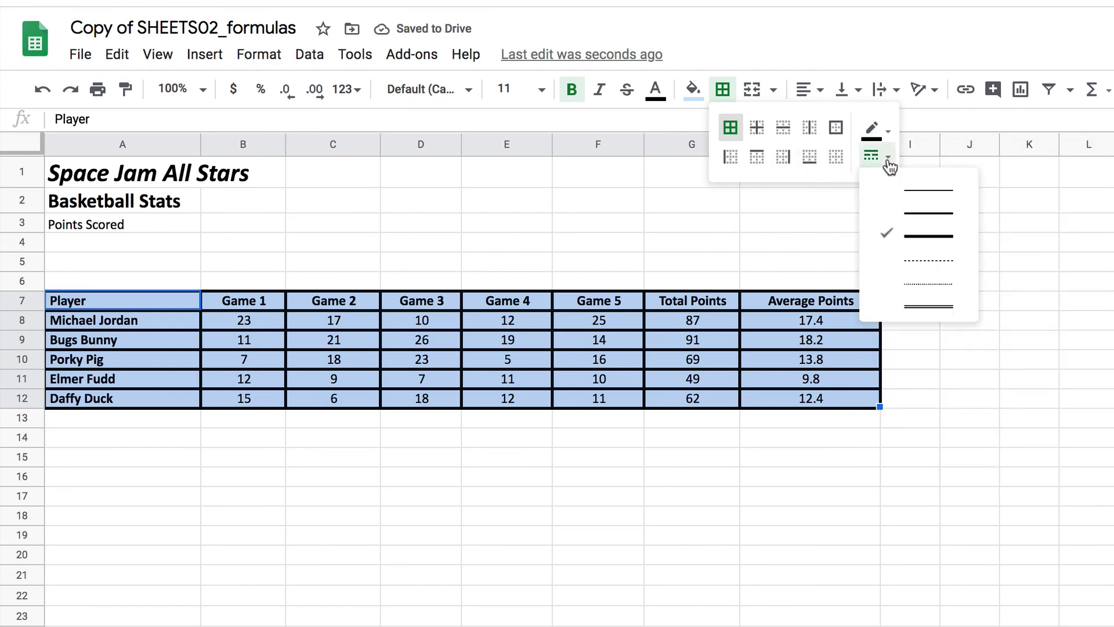
pyautogui.click(915, 190)
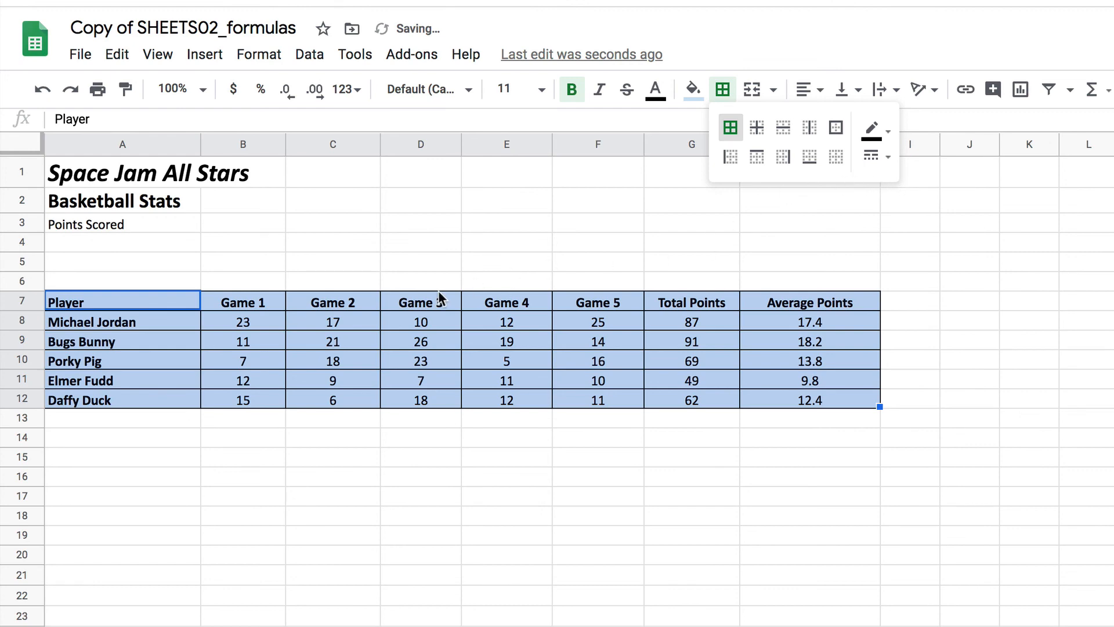
pyautogui.click(172, 301)
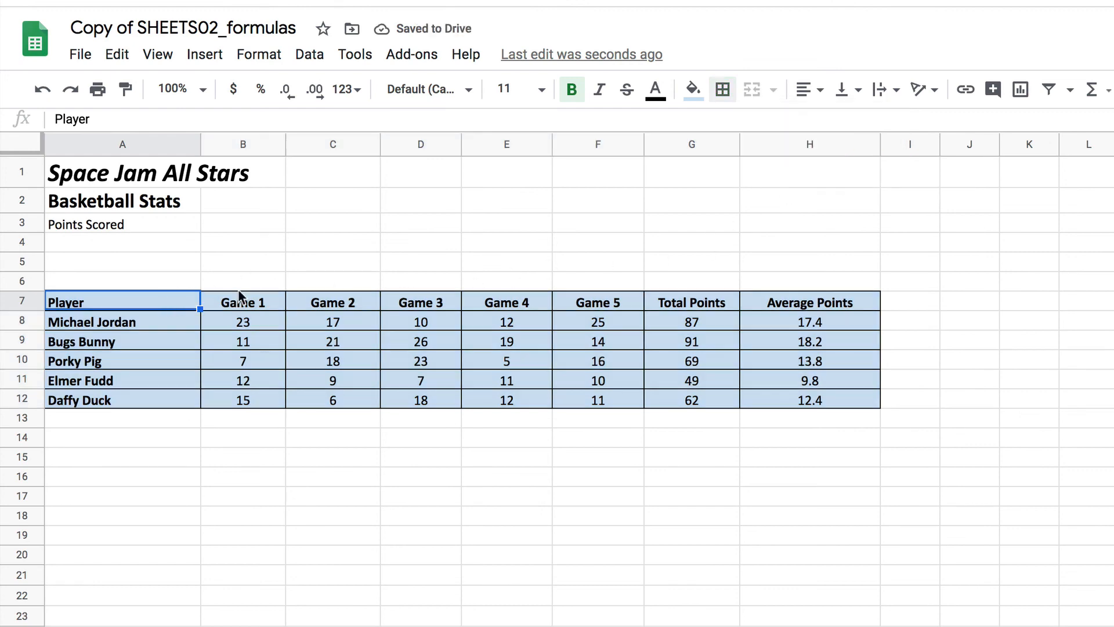